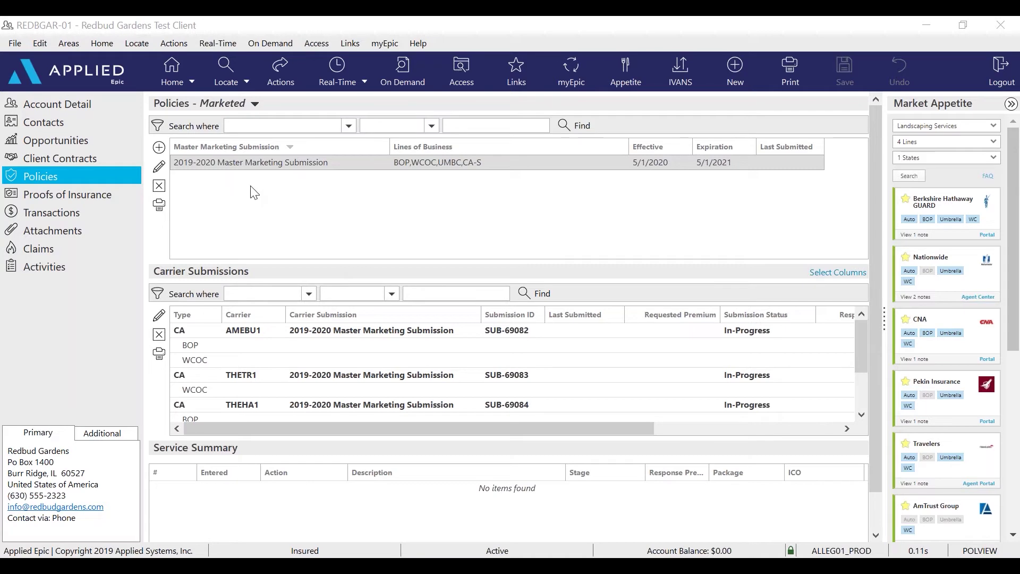
Show Redbud Gardens' Current/Renewed policies, then switch the Policies list back to Marketed
click(217, 110)
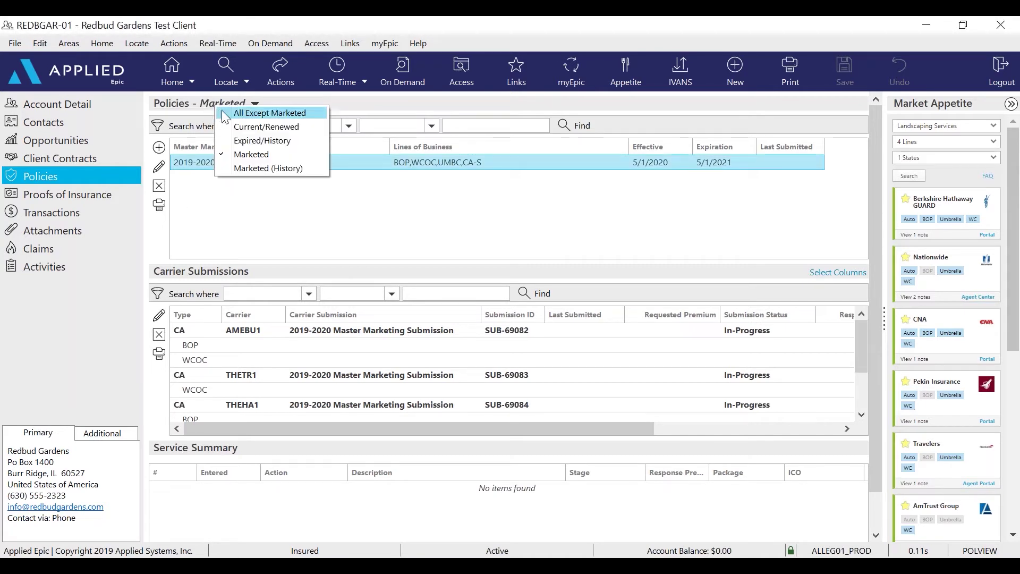
click(257, 126)
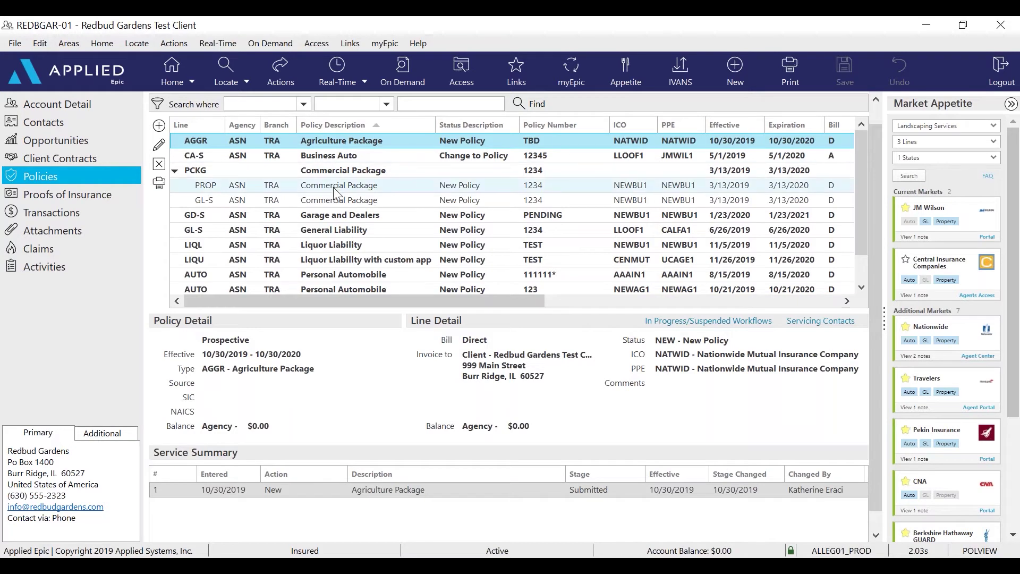
click(790, 71)
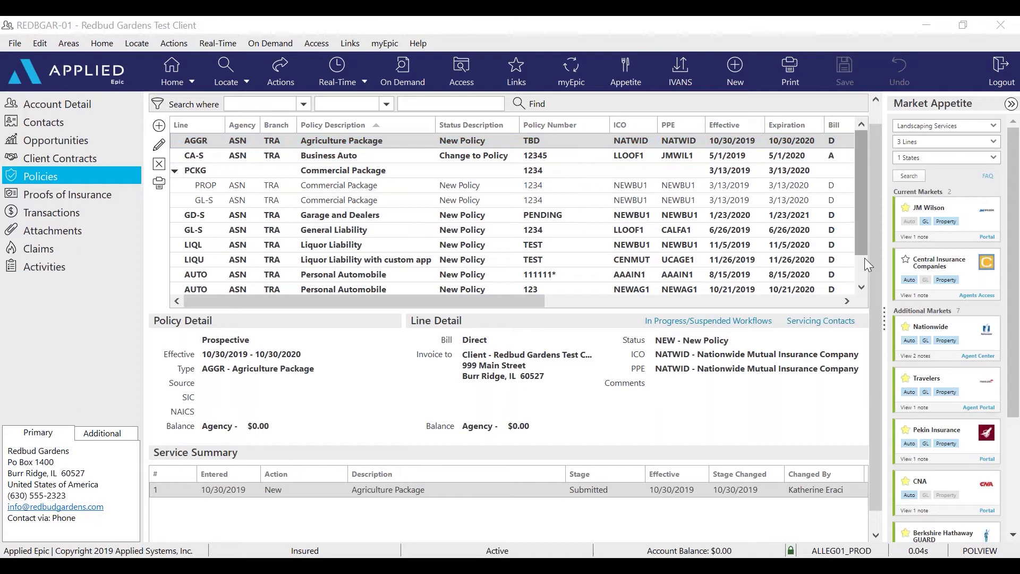
drag(879, 126, 875, 109)
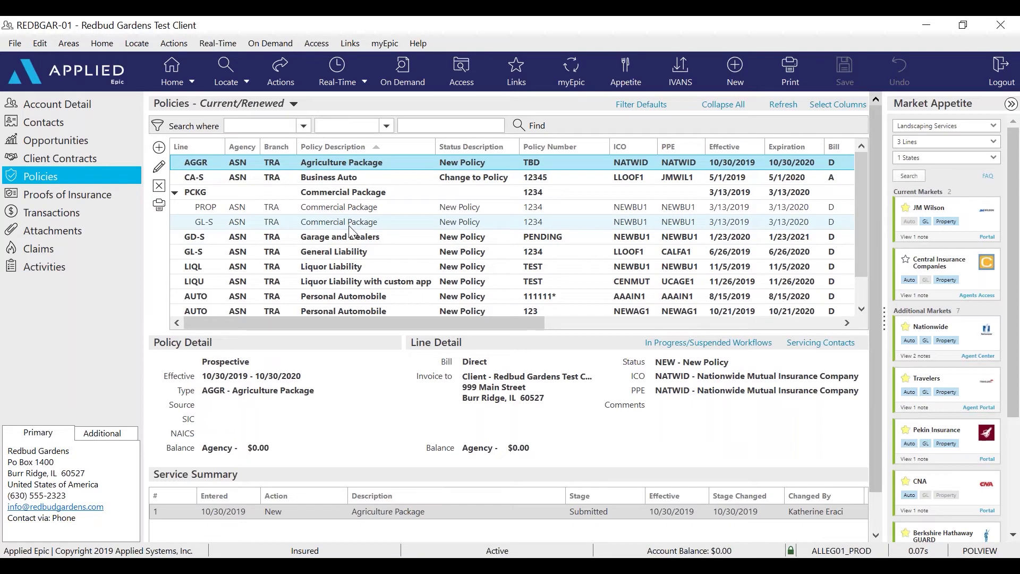
click(293, 103)
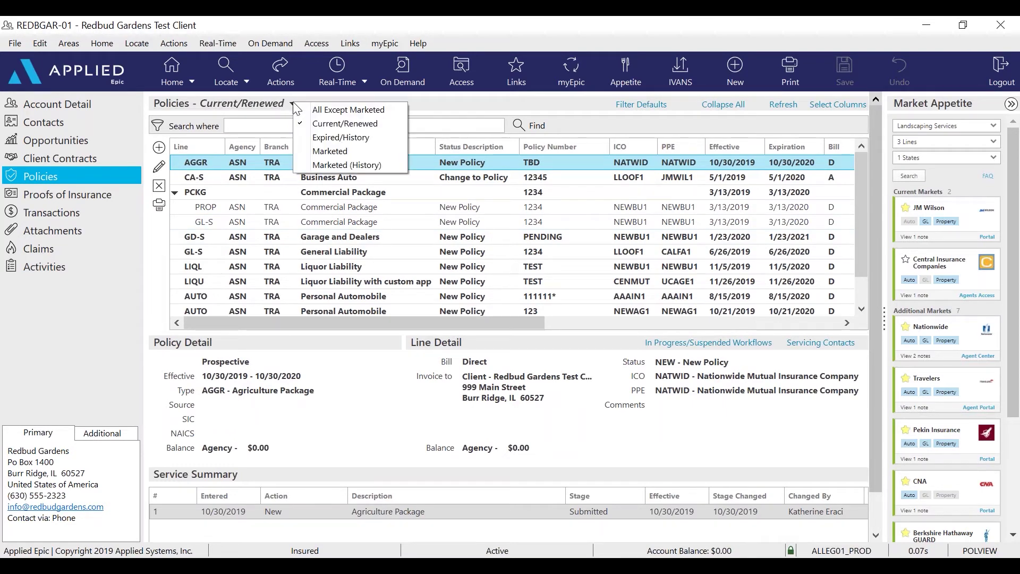
click(337, 151)
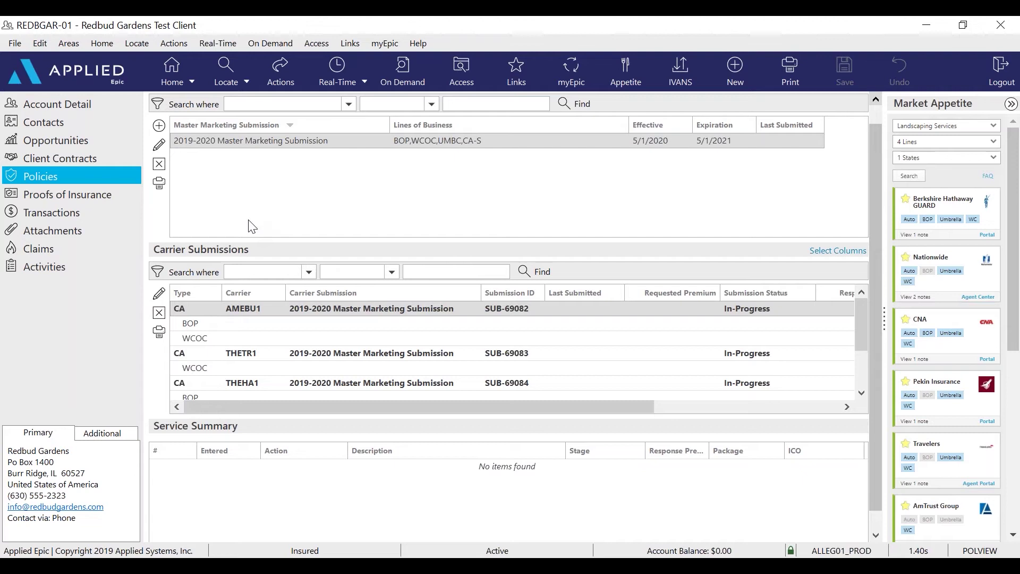
Add a master marketing submission named '2020-21 MASTER MARKETING SUBMISSION', effective 2/17/2020 to 2/17/2021
click(159, 127)
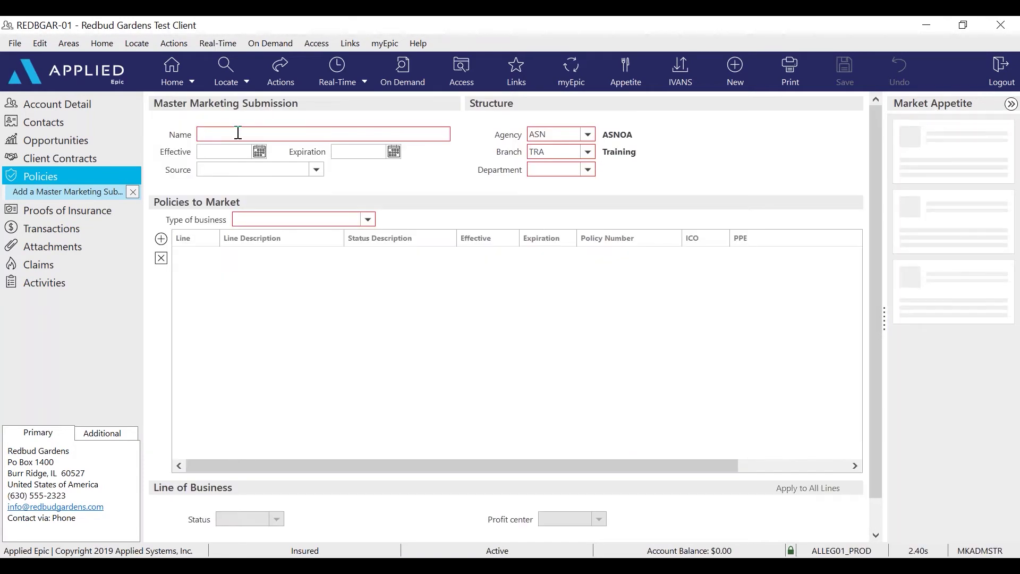
text(2020)
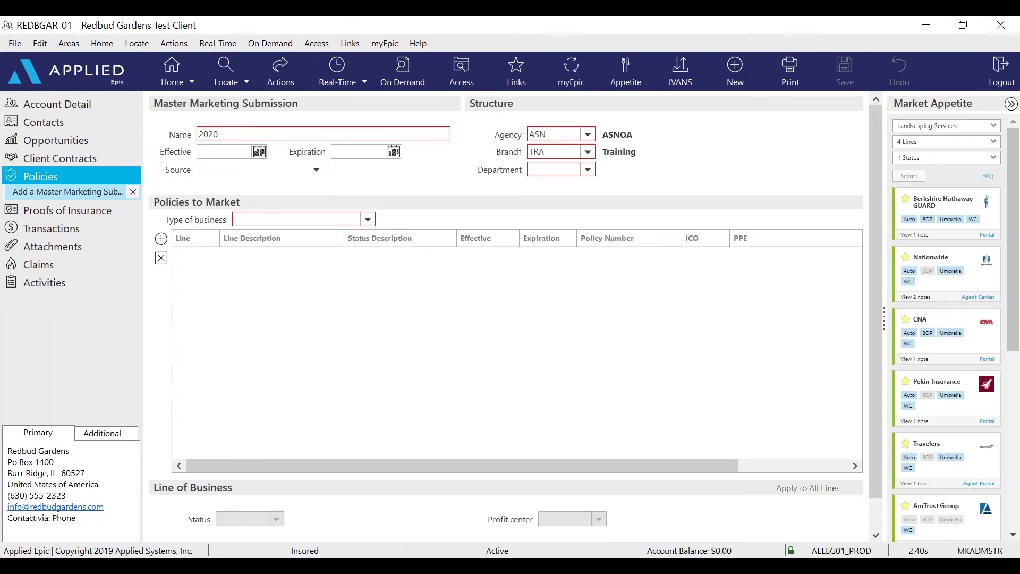
text(-21 m)
key(BackSpace)
text(MASTER MAR)
text(KETING SUBMIS)
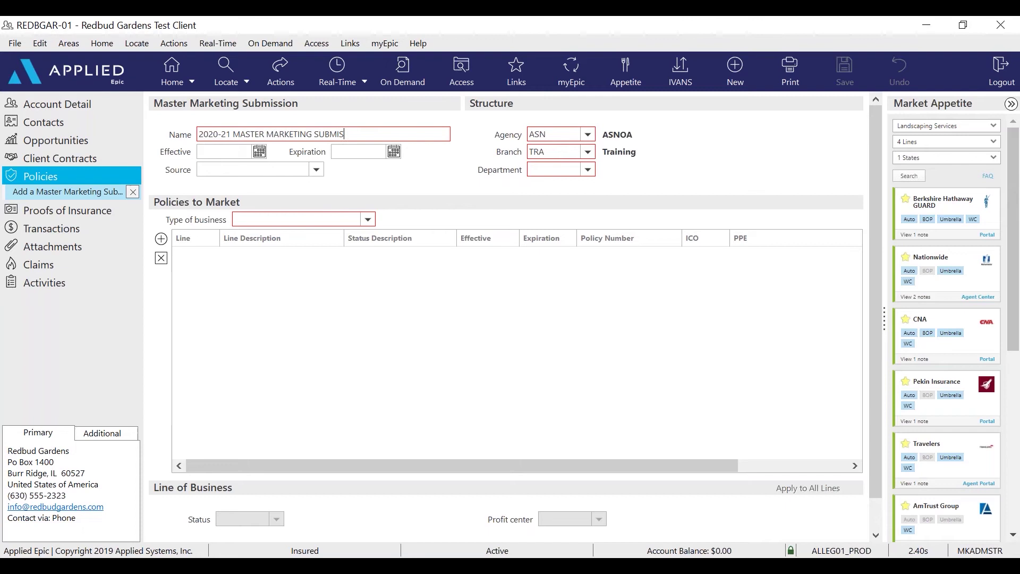
text(SION)
click(260, 151)
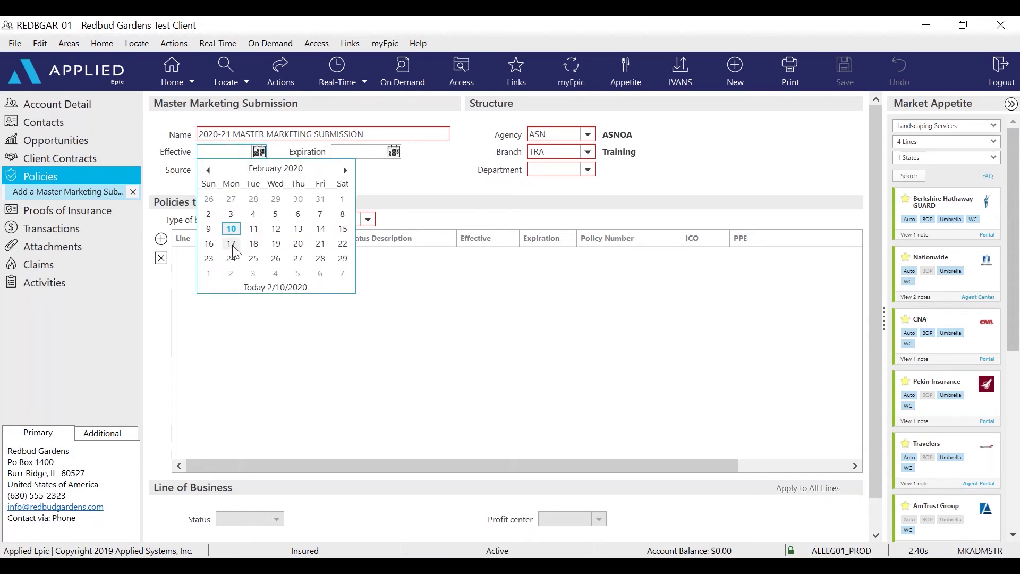
click(231, 244)
key(Tab)
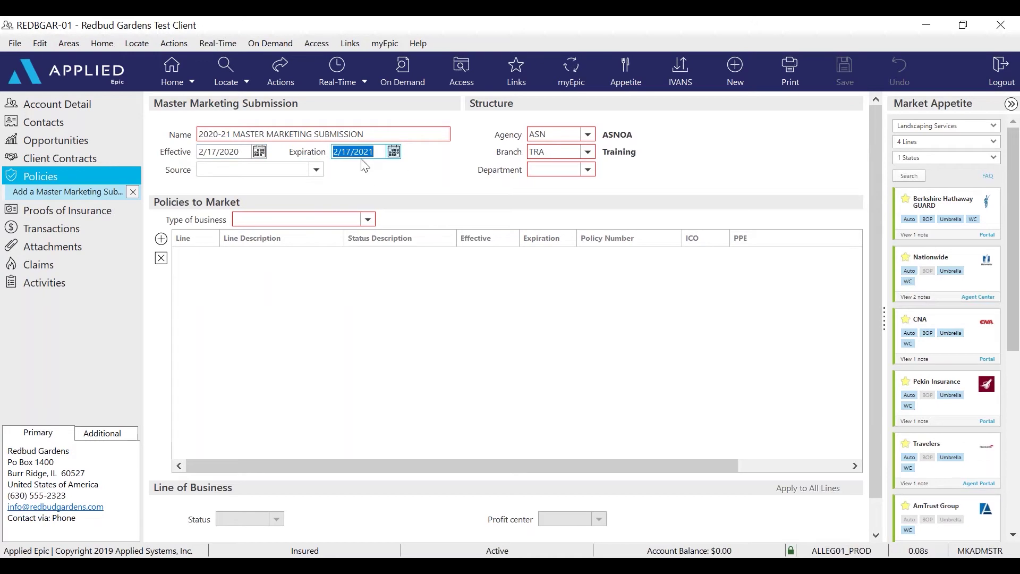
Set the submission source to Remarket and the department to Commercial Lines
click(317, 171)
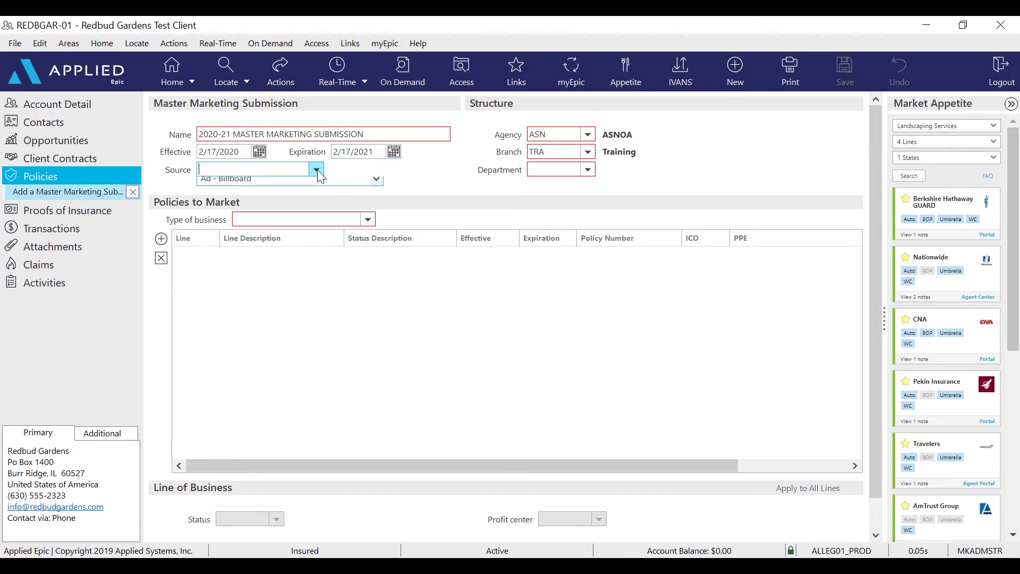
text(R)
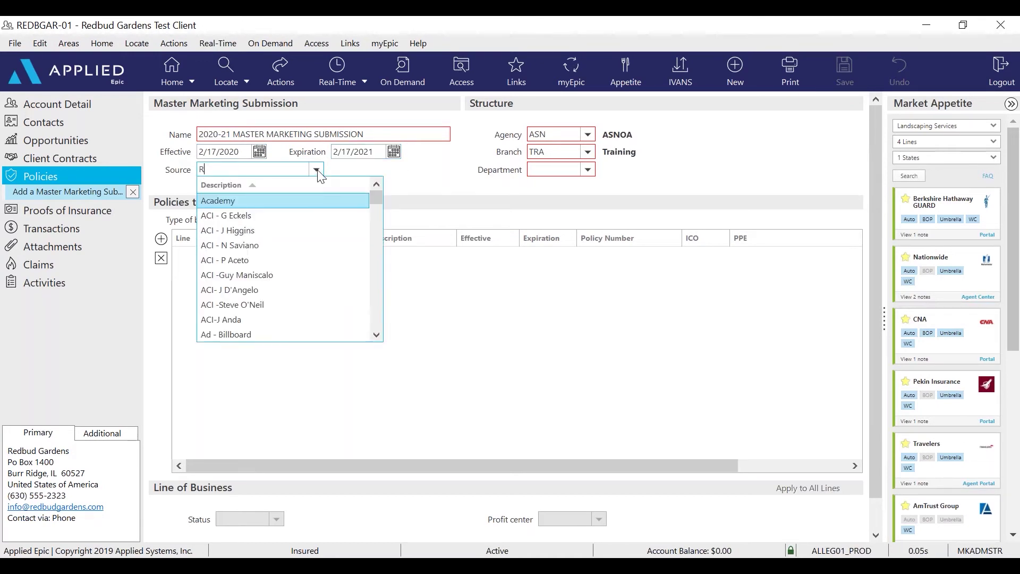
text(EN)
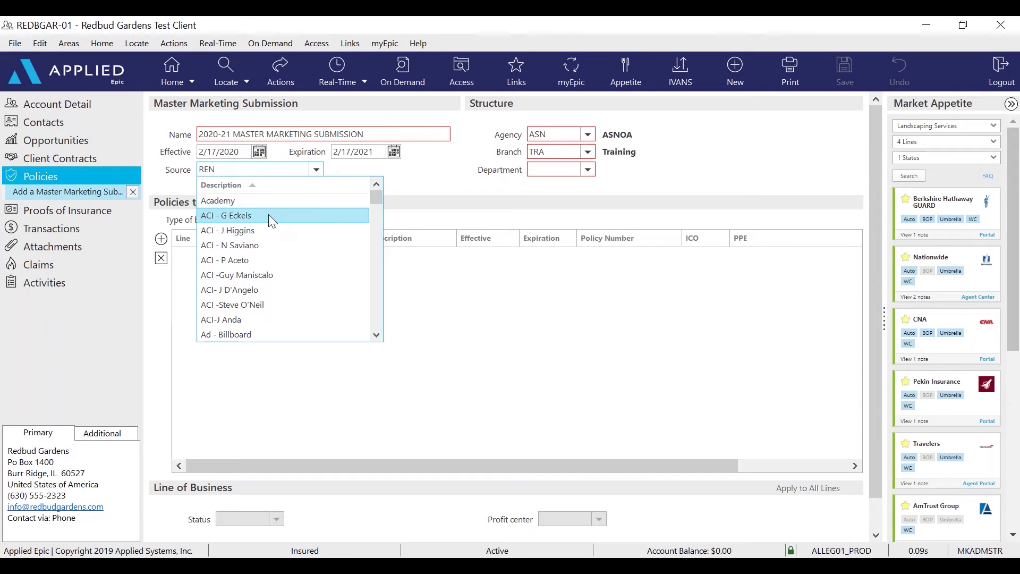
key(BackSpace)
text(W)
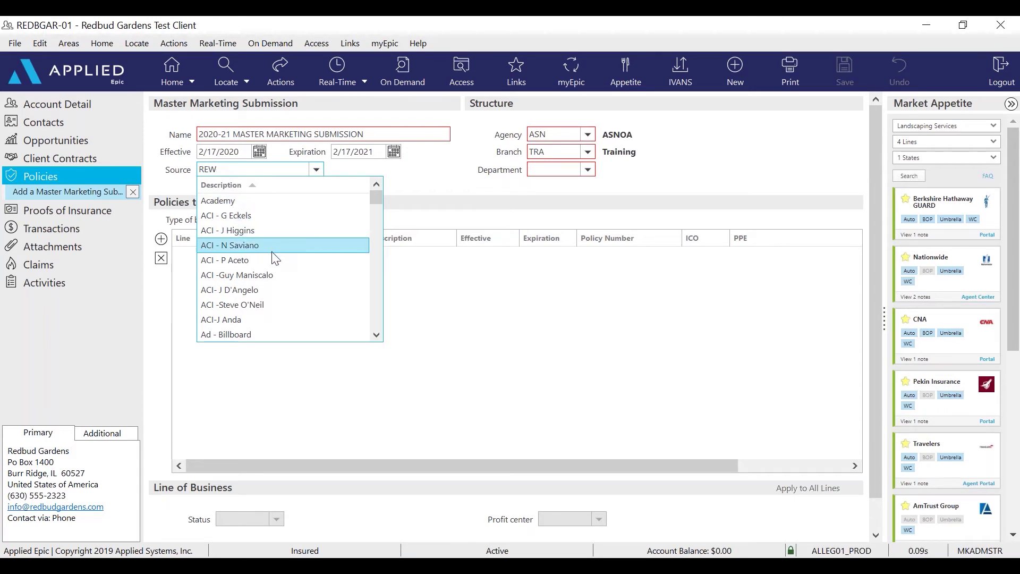
key(BackSpace)
text(m)
click(233, 215)
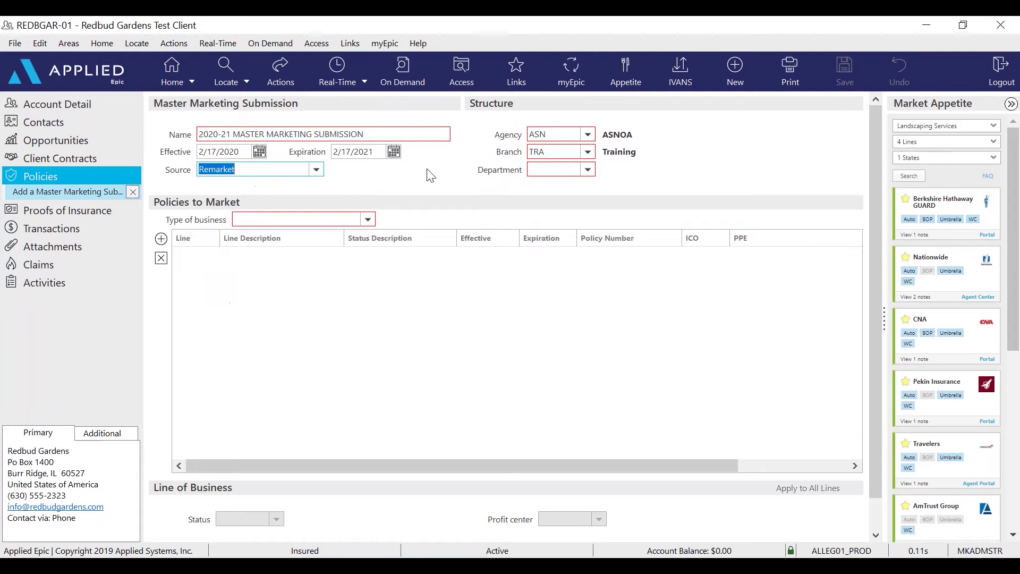
click(586, 170)
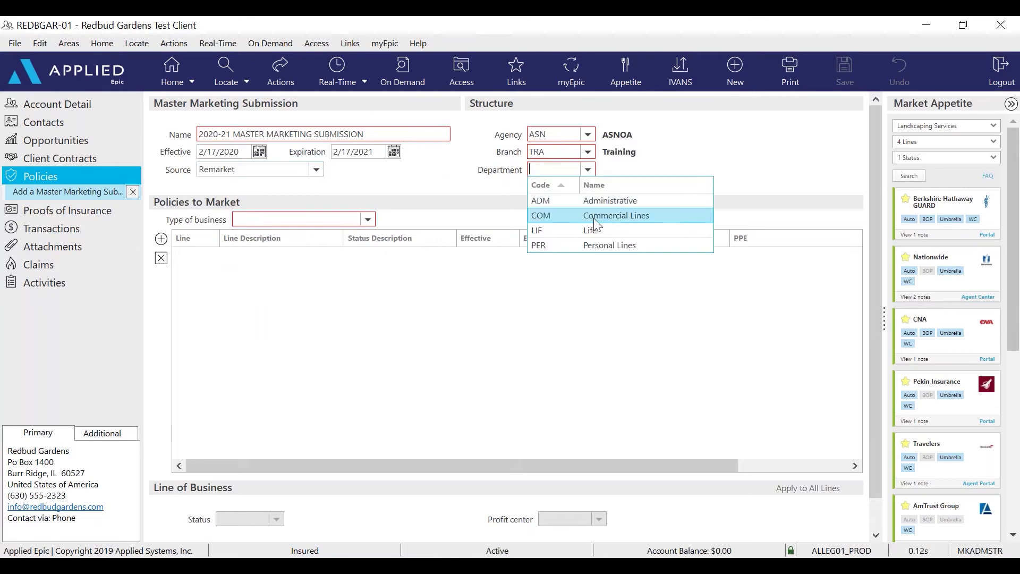
click(595, 217)
Set the type of business to Commercial Lines and begin a brand-new policy line
click(370, 218)
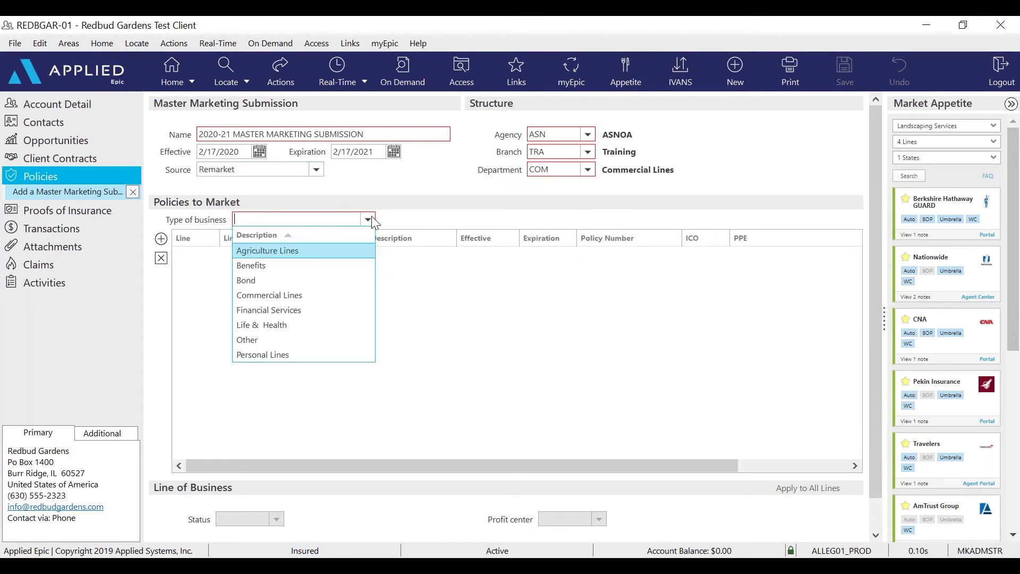
click(291, 295)
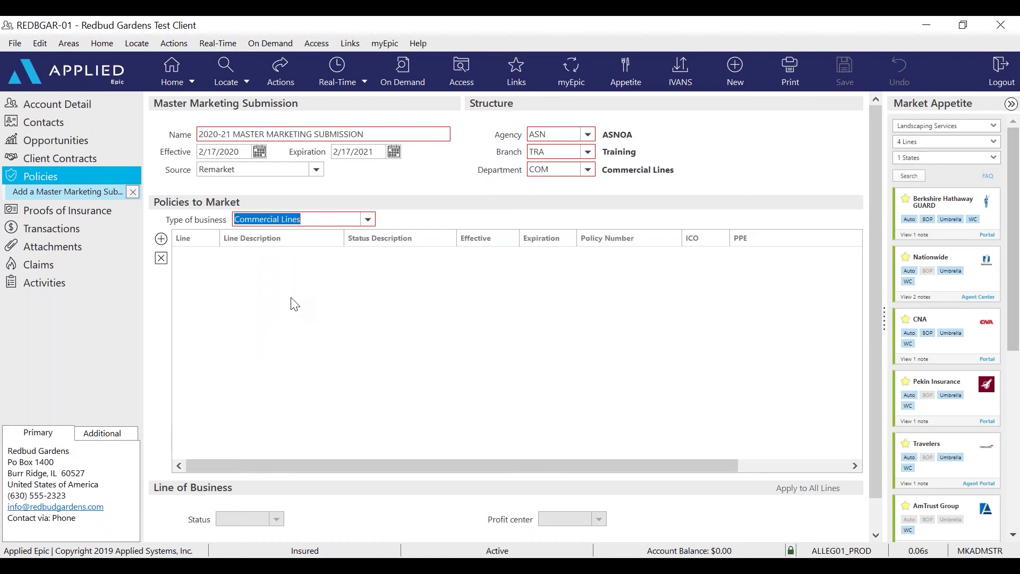
click(164, 238)
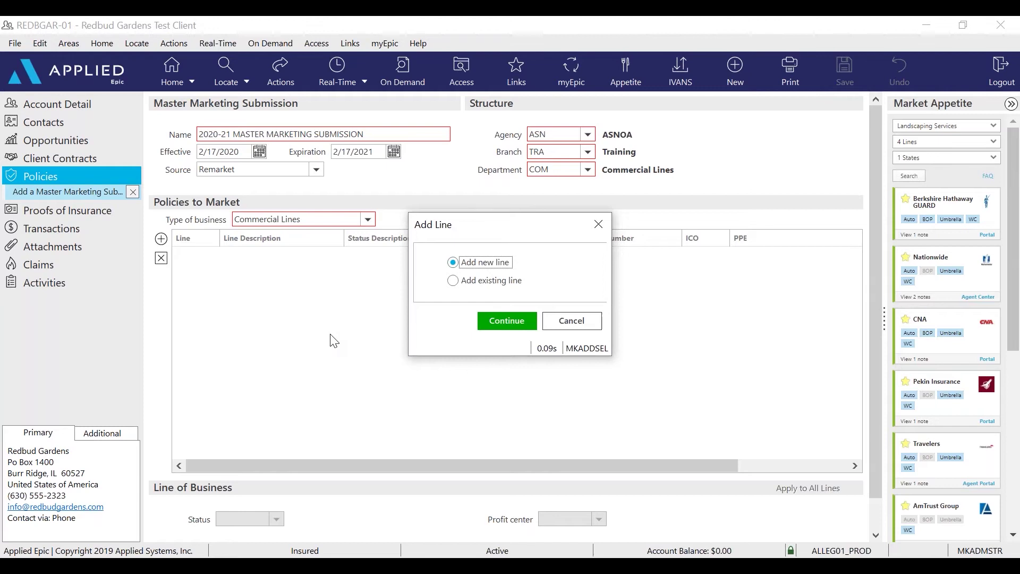
click(503, 318)
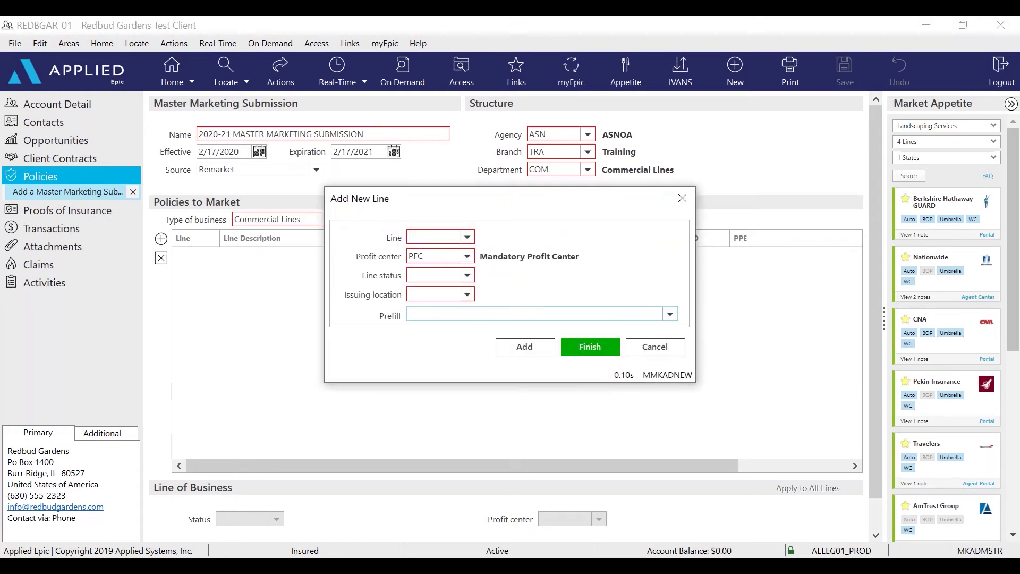
Make the new line Property with Quote status; no prefill is available
click(467, 238)
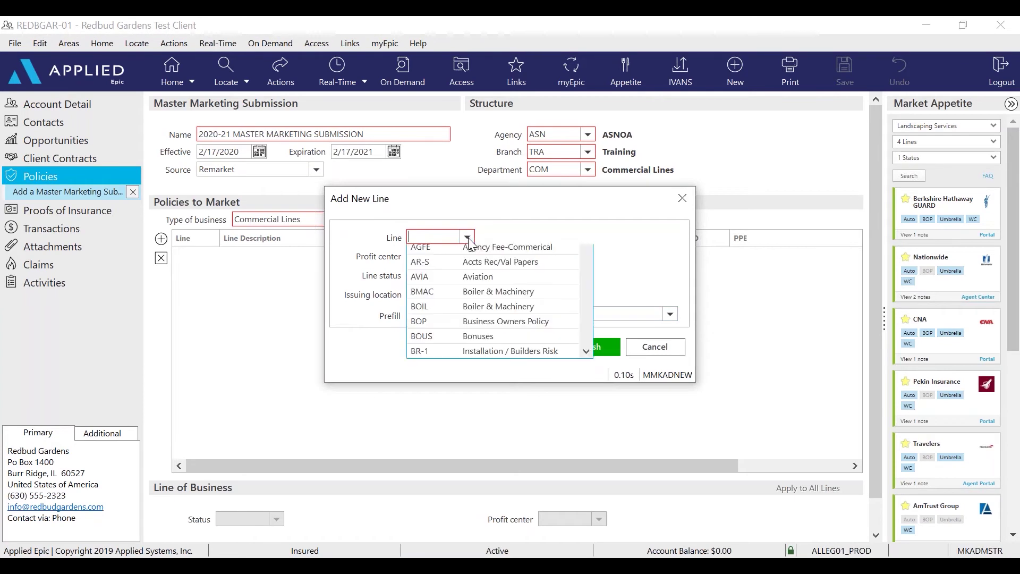
text(PROF)
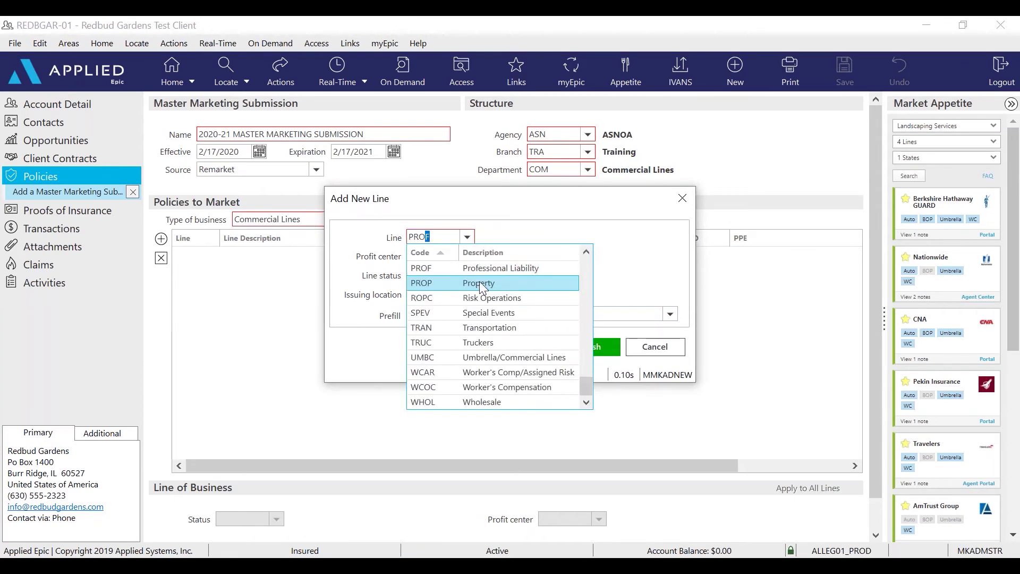
click(479, 281)
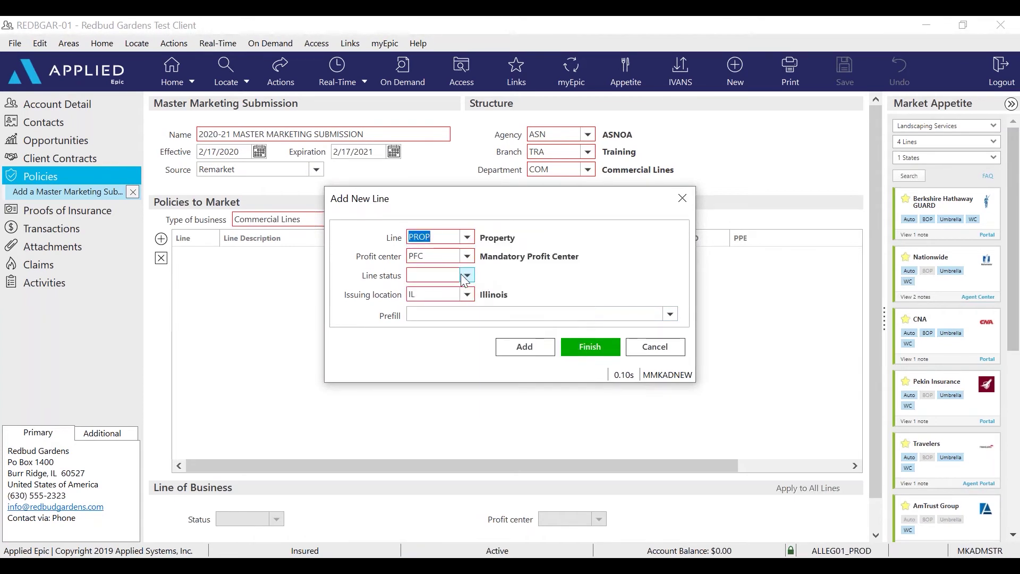
click(466, 275)
text(QUO)
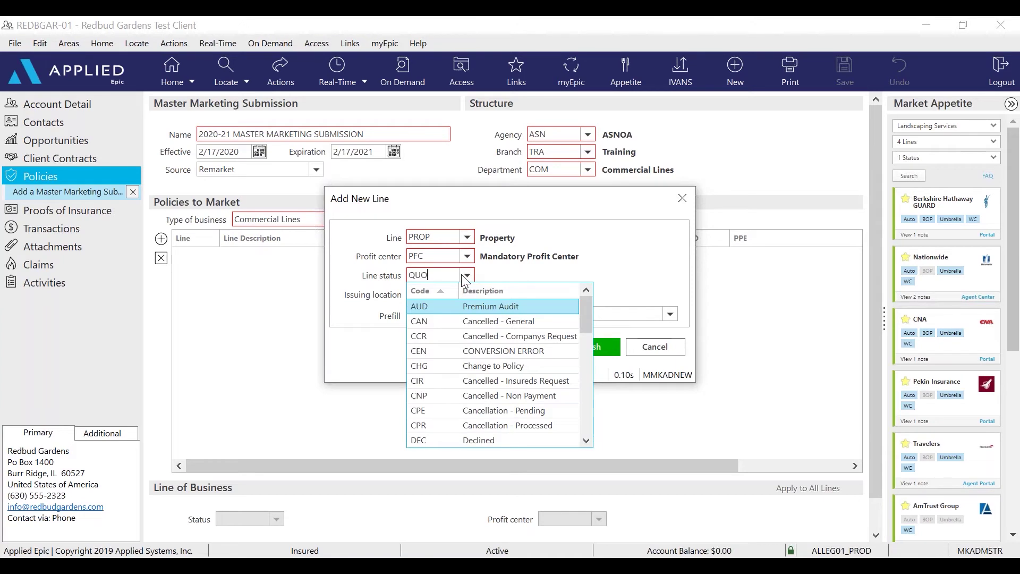
click(490, 304)
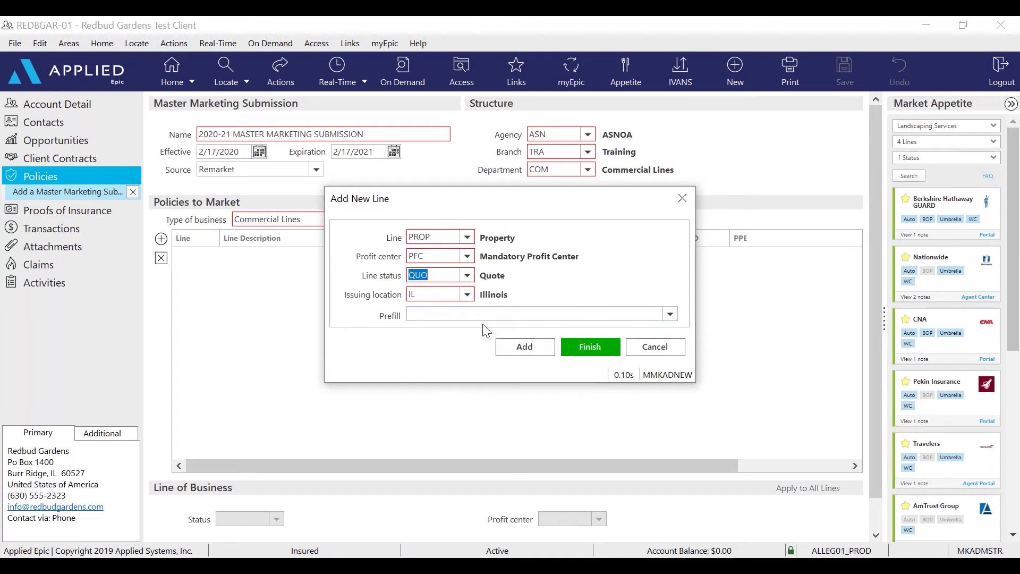
click(670, 315)
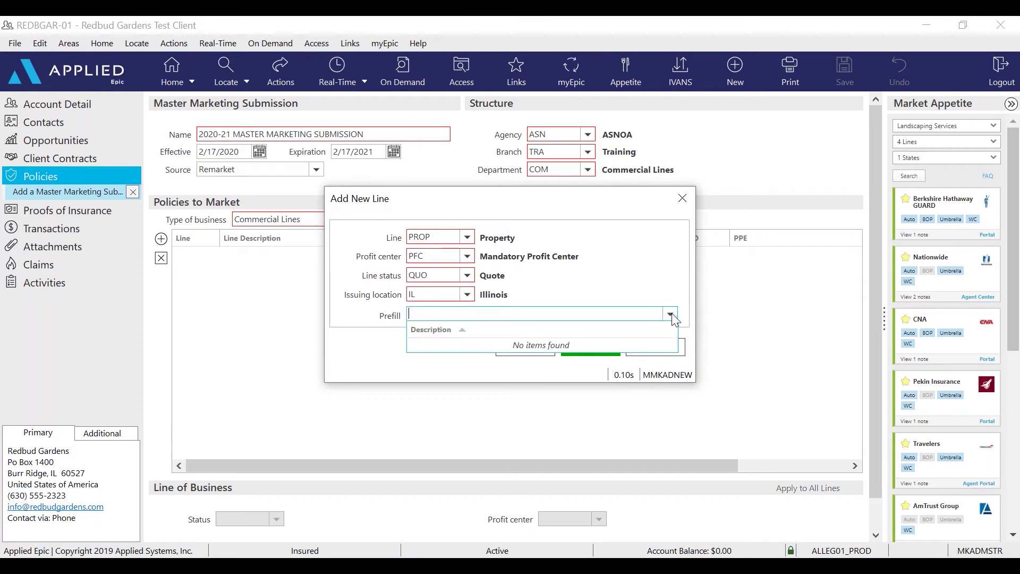
click(612, 279)
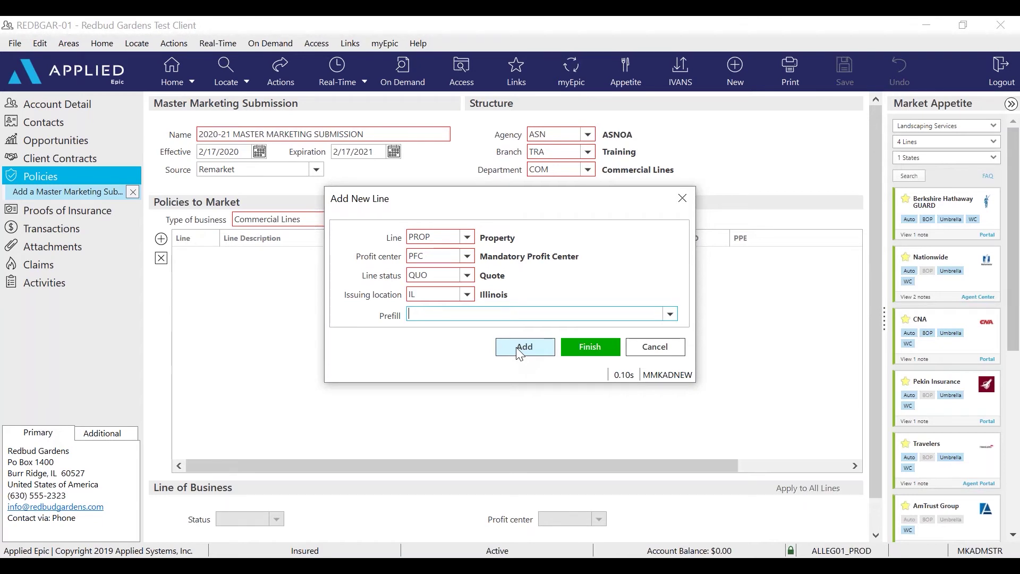
Add the Property line, then a General Liability (GL-S) line with the CGL $2M/$1M prefill
click(520, 351)
click(468, 237)
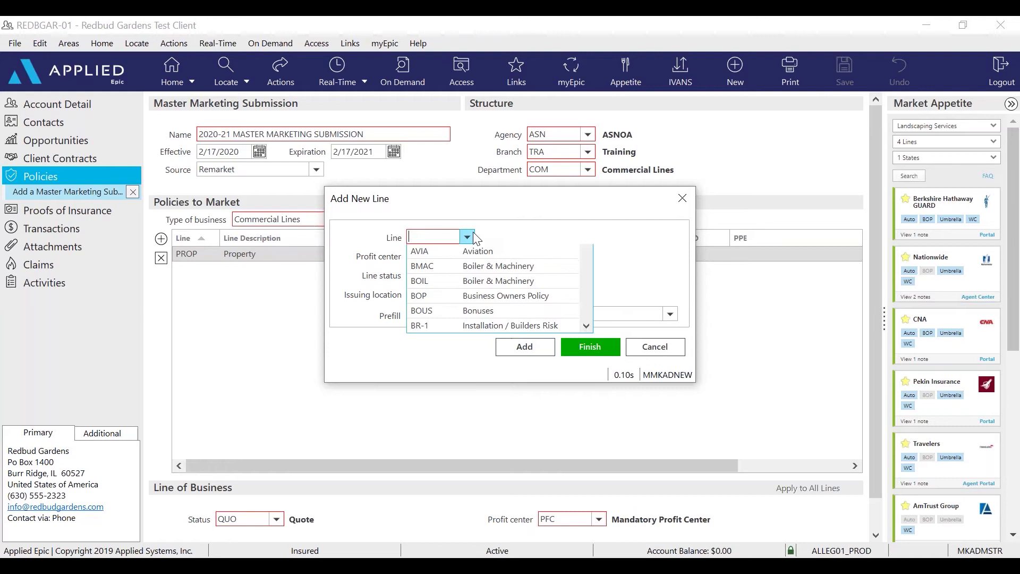
text(GL-)
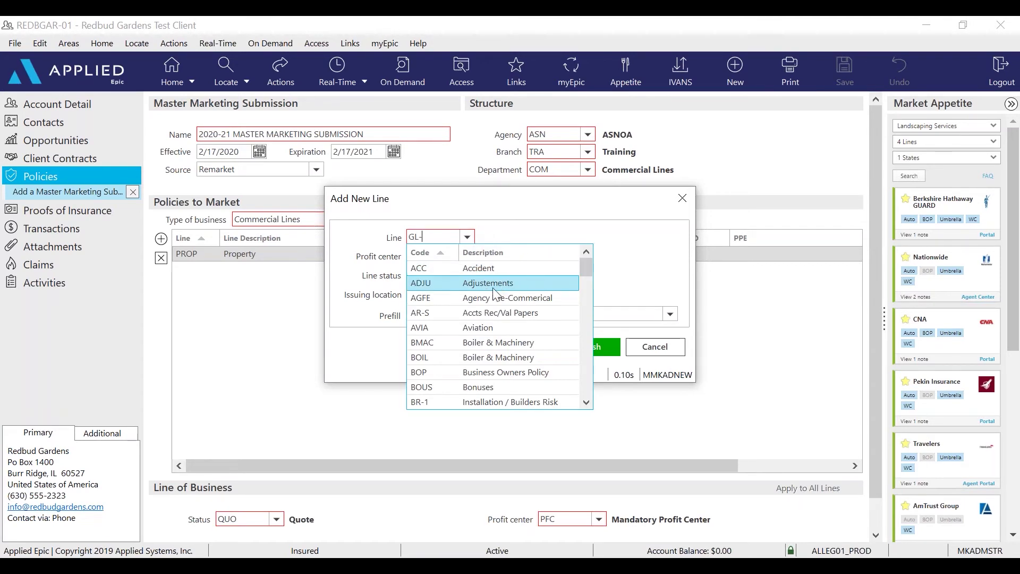
text(S)
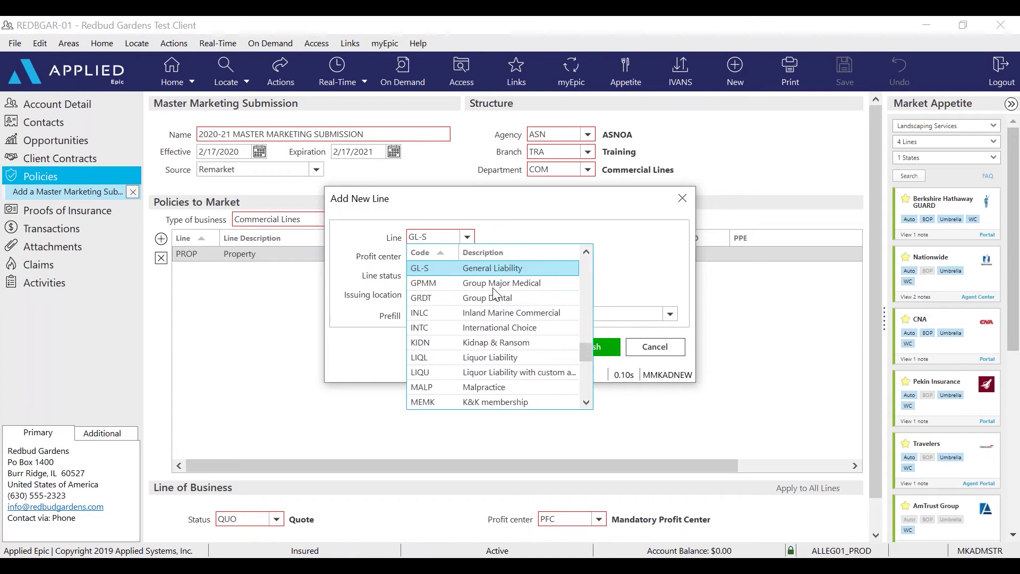
click(486, 267)
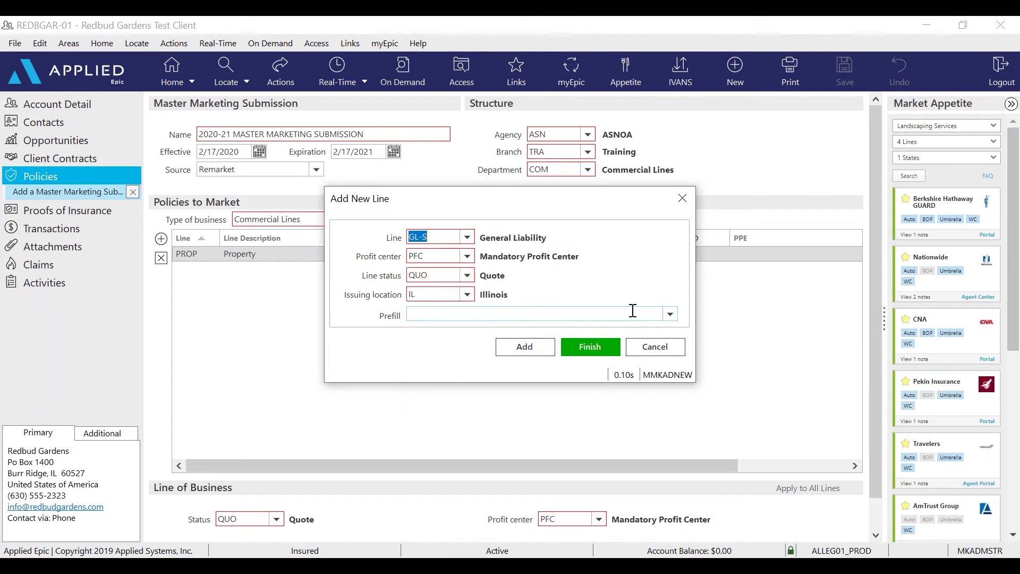
click(670, 314)
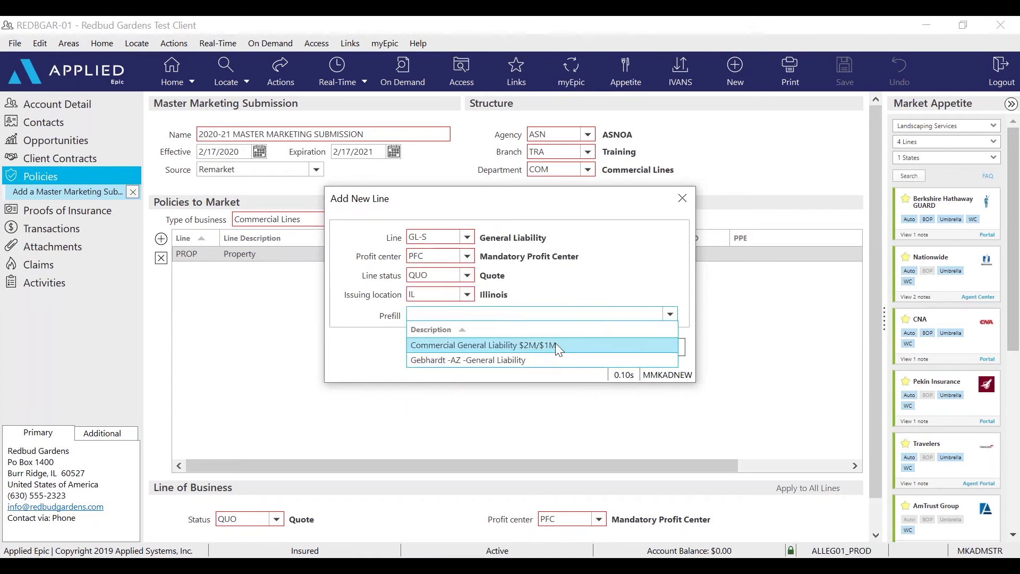
click(553, 346)
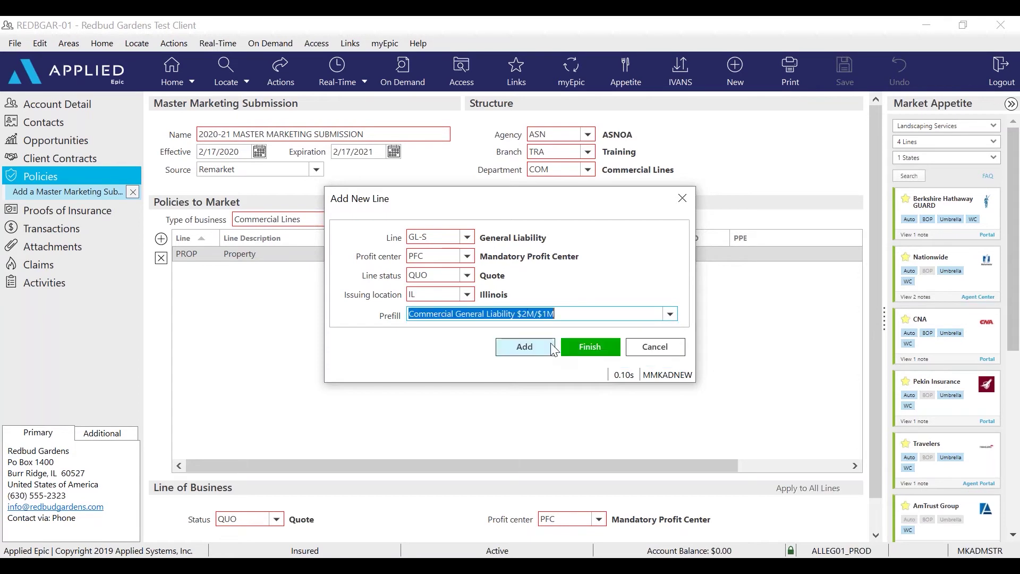
click(528, 349)
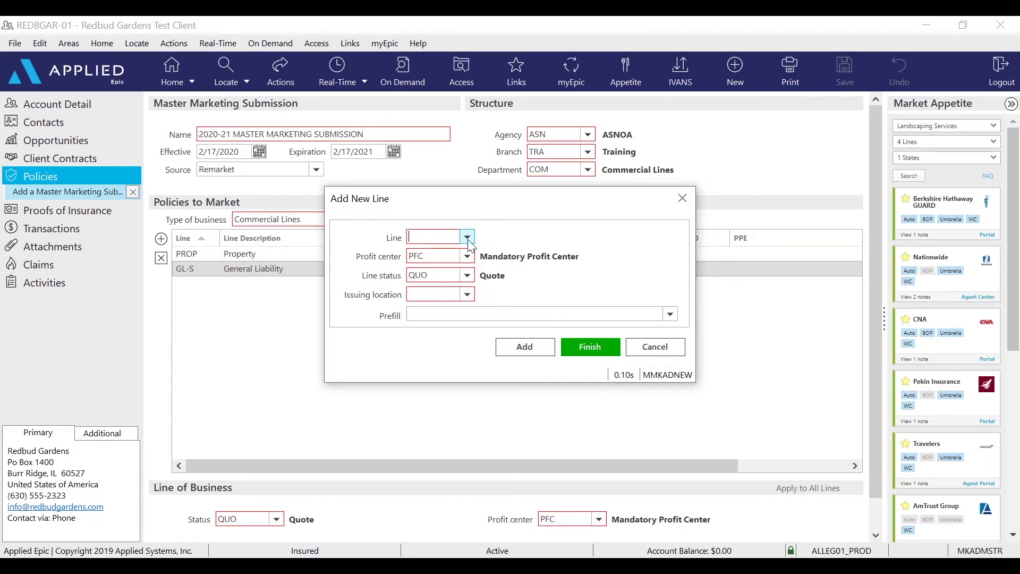
Add an Umbrella/Commercial Lines line with no prefill
click(467, 238)
text(UMBC)
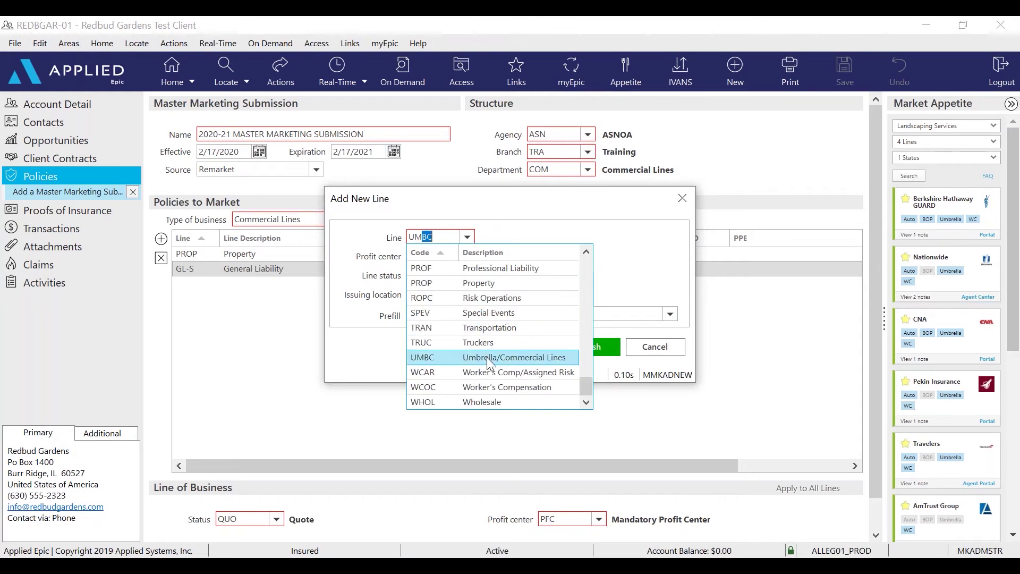
click(487, 357)
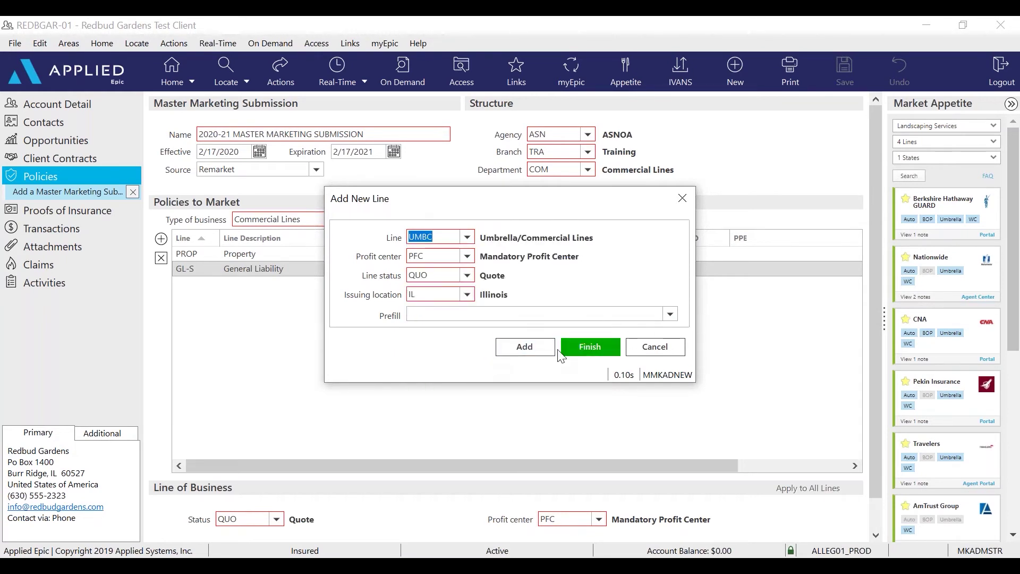
click(675, 314)
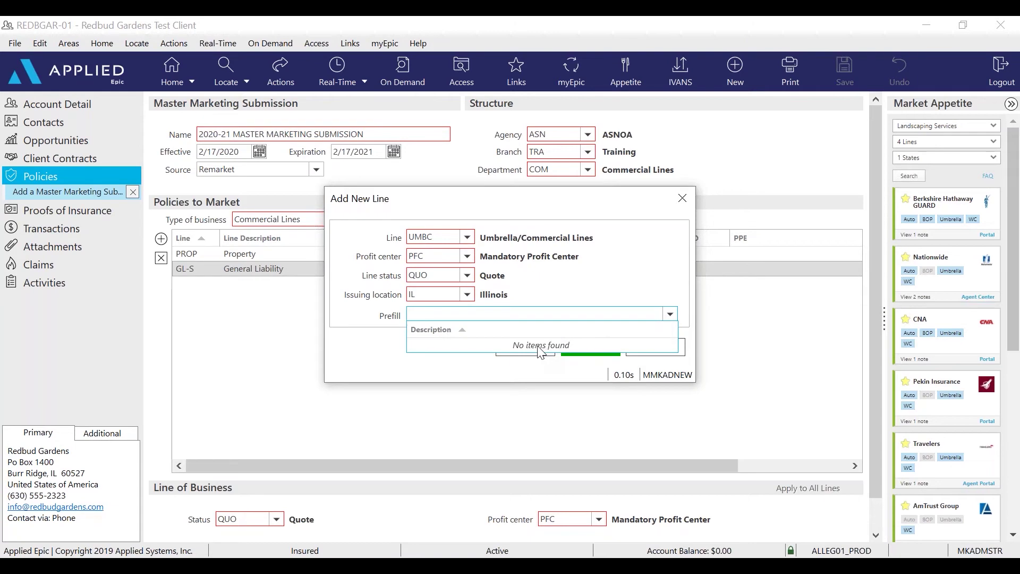
click(588, 366)
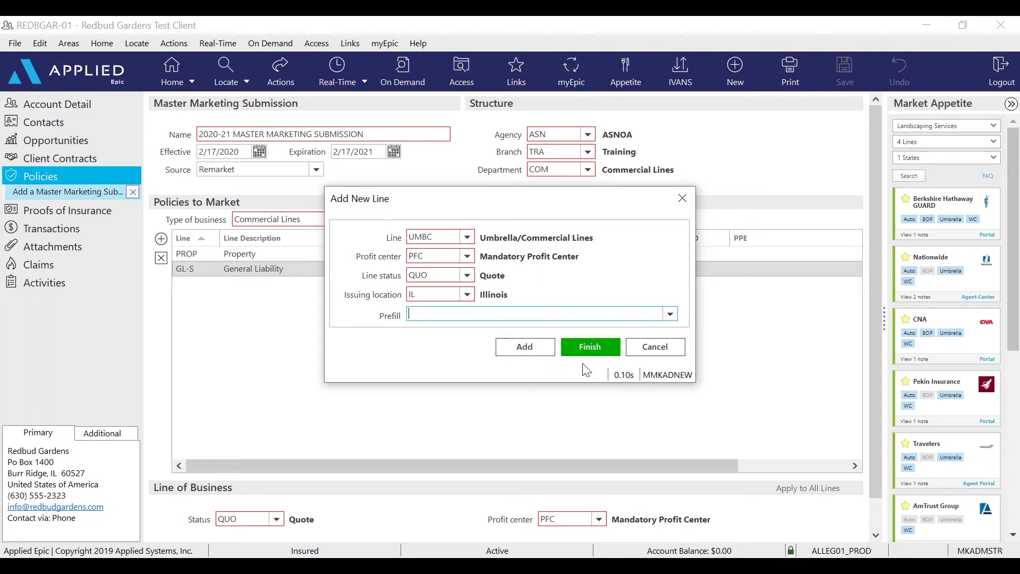
click(525, 346)
Add a Business Auto (CA) line with the commercial auto $1M CSL prefill
click(467, 237)
text(CA-S)
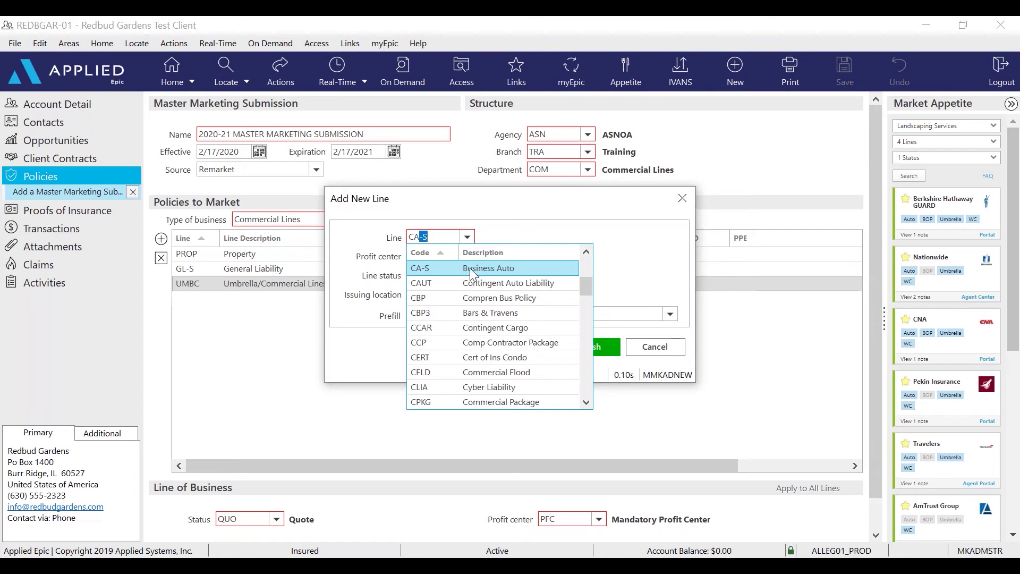
click(472, 270)
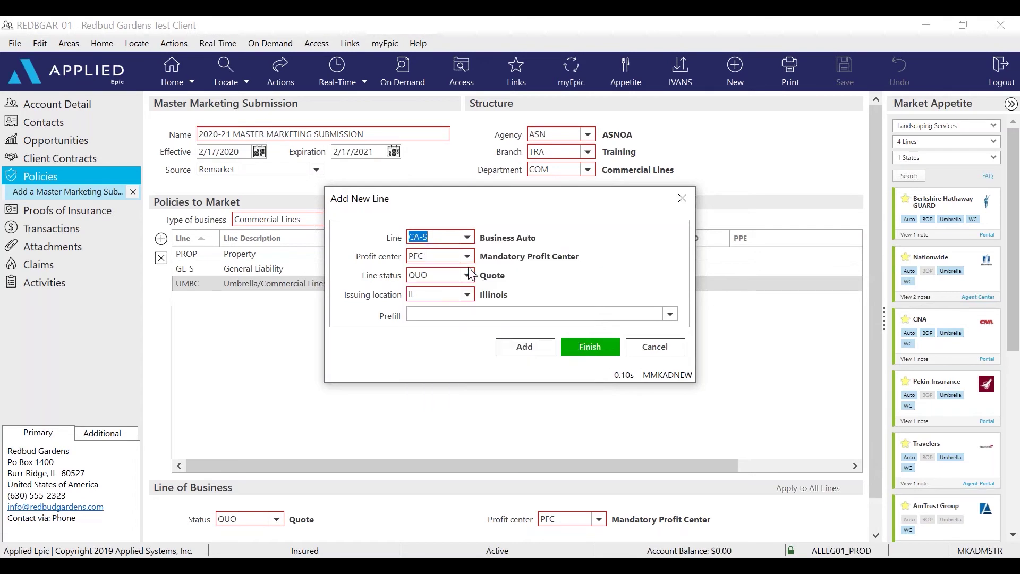
click(670, 314)
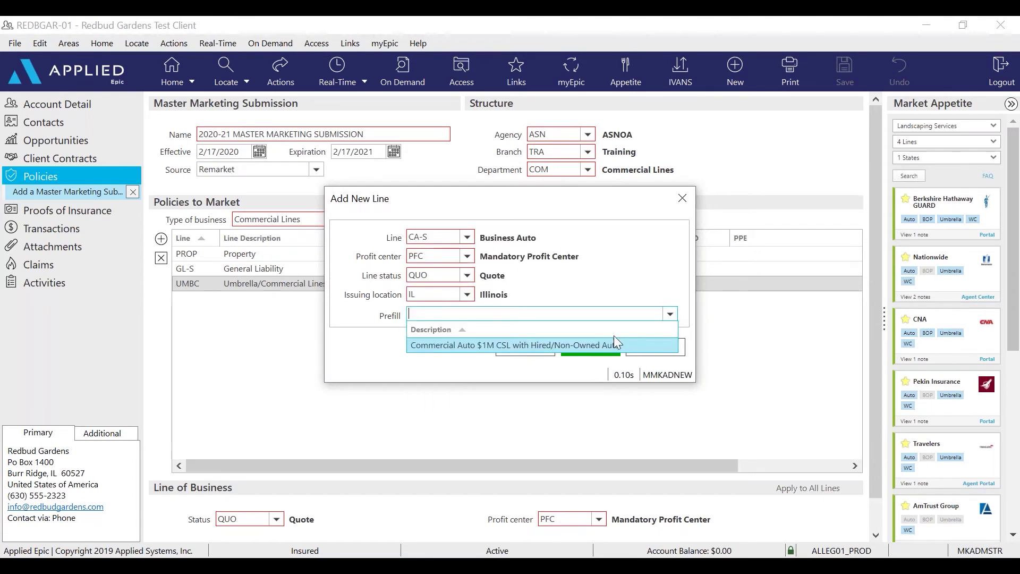
click(576, 345)
click(521, 344)
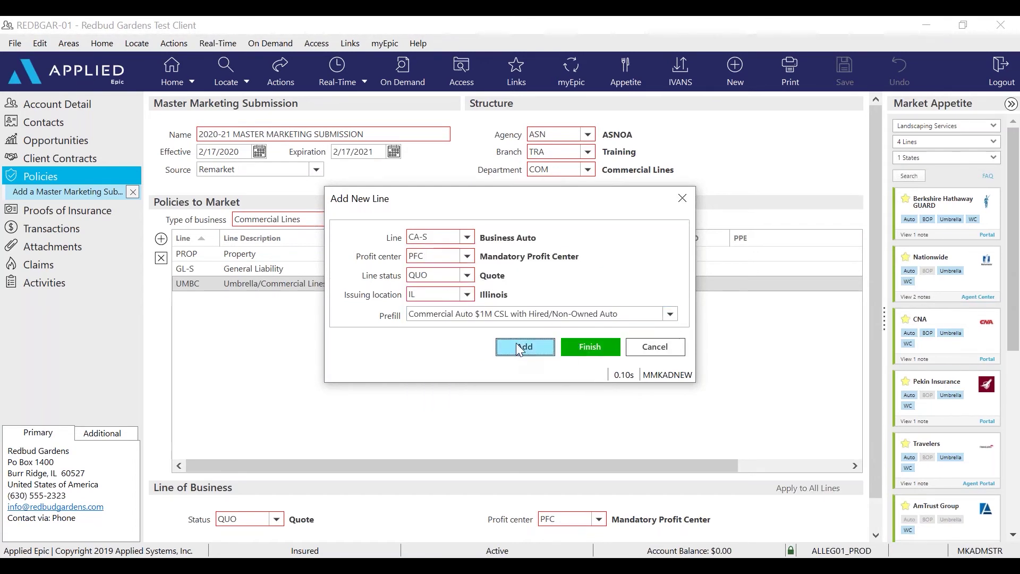
Add a Worker's Compensation line with the Statutory Limits -IL prefill and finish
click(468, 238)
text(WCAR)
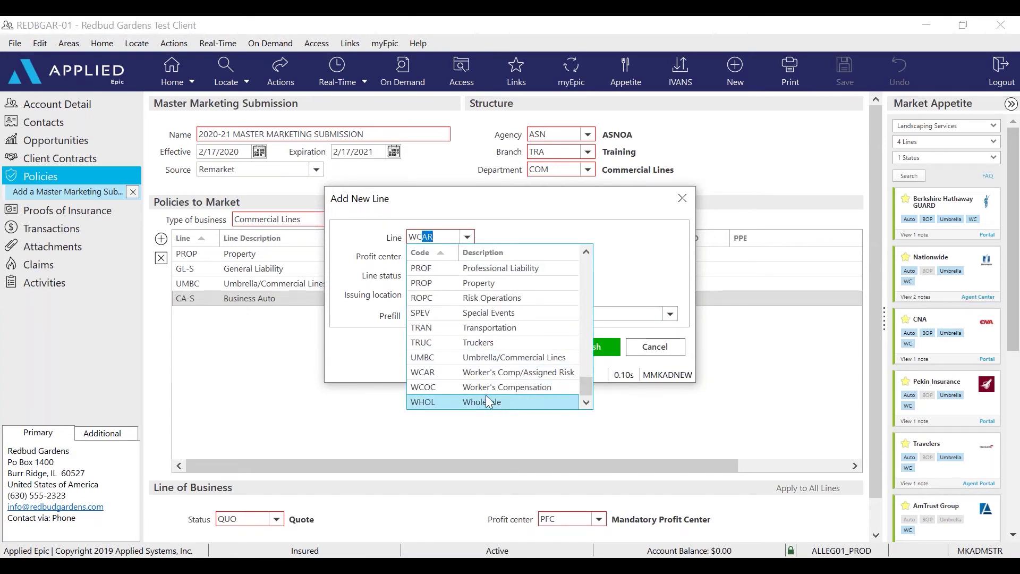
click(484, 385)
click(669, 315)
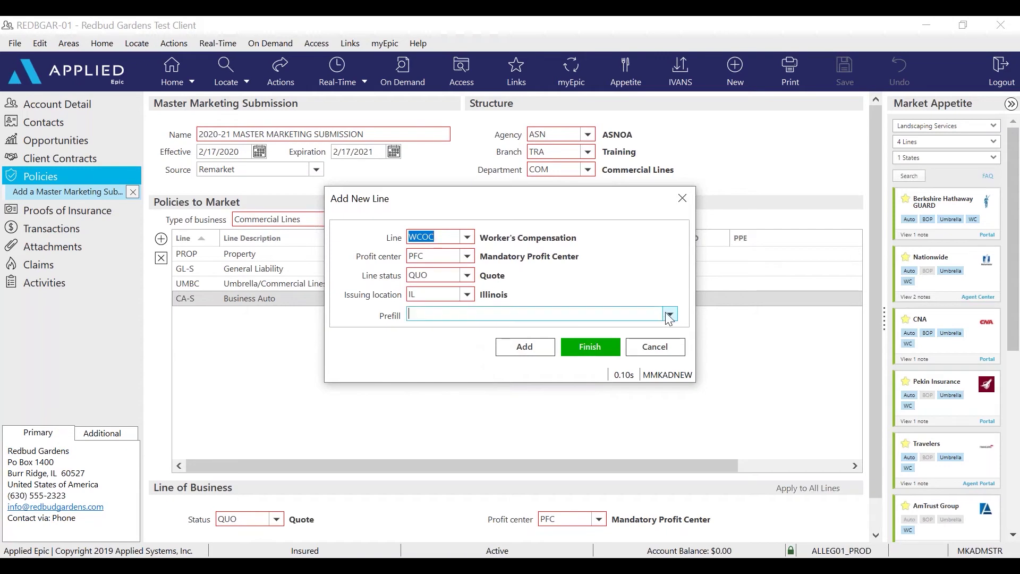
click(526, 346)
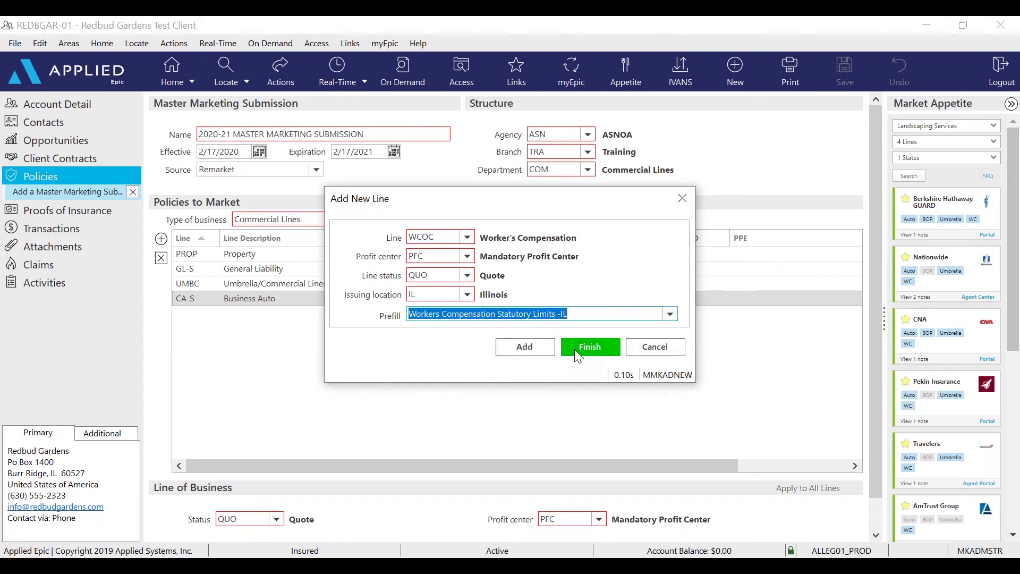
click(586, 348)
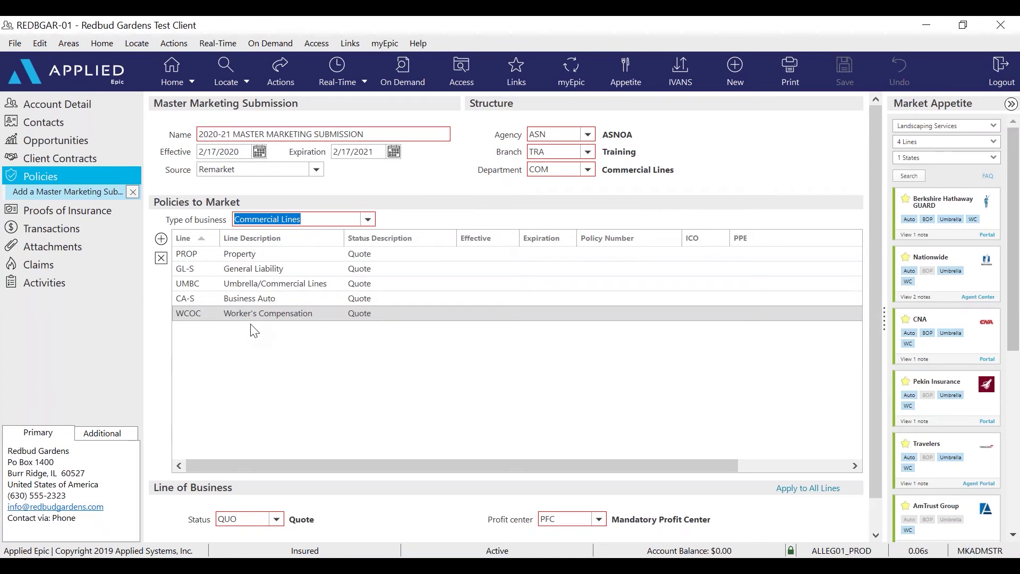
Go to the submission detail and log the activity with the note 'TYPE MY'
scroll(795, 369, down, 1)
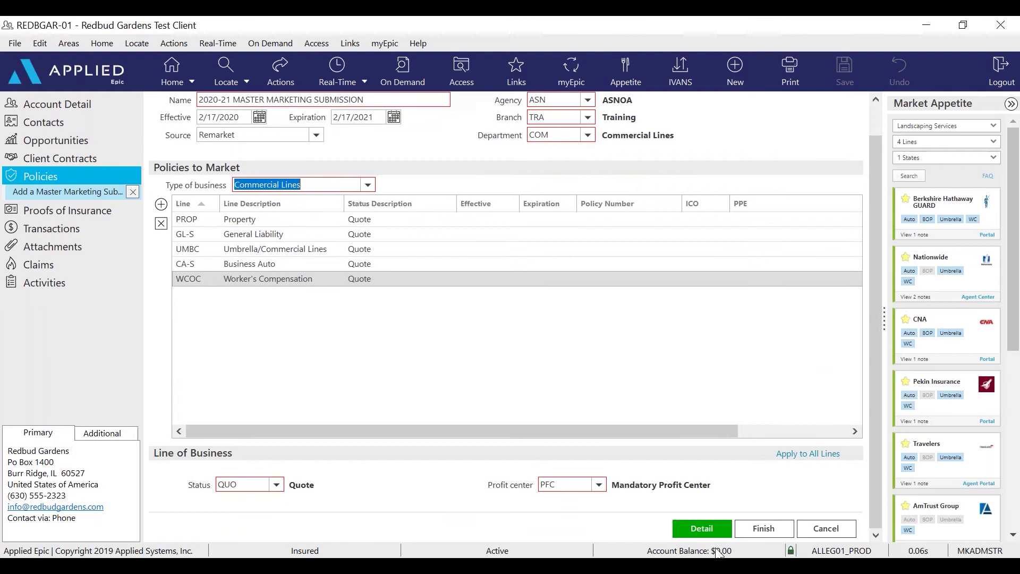
click(697, 528)
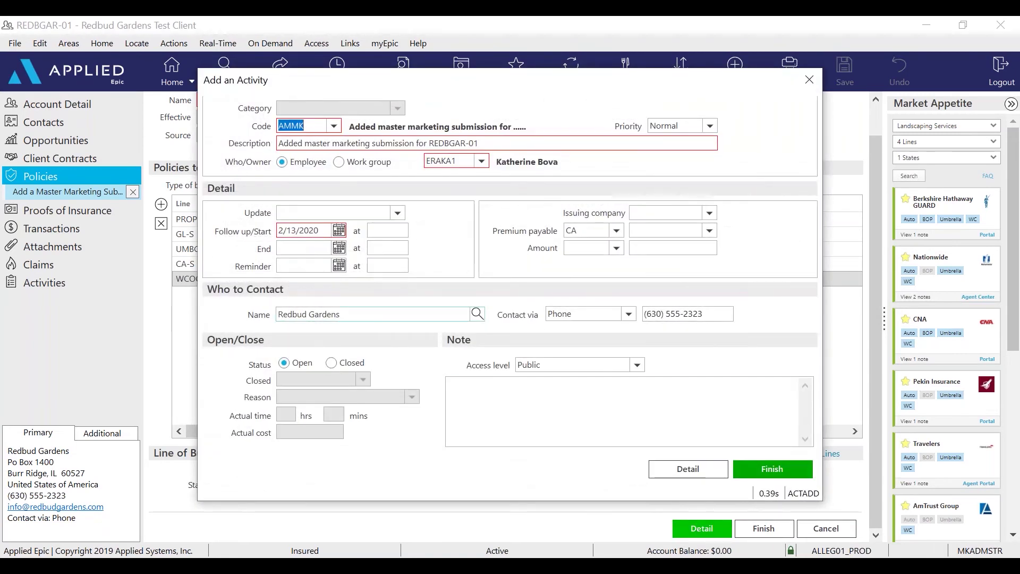
click(493, 403)
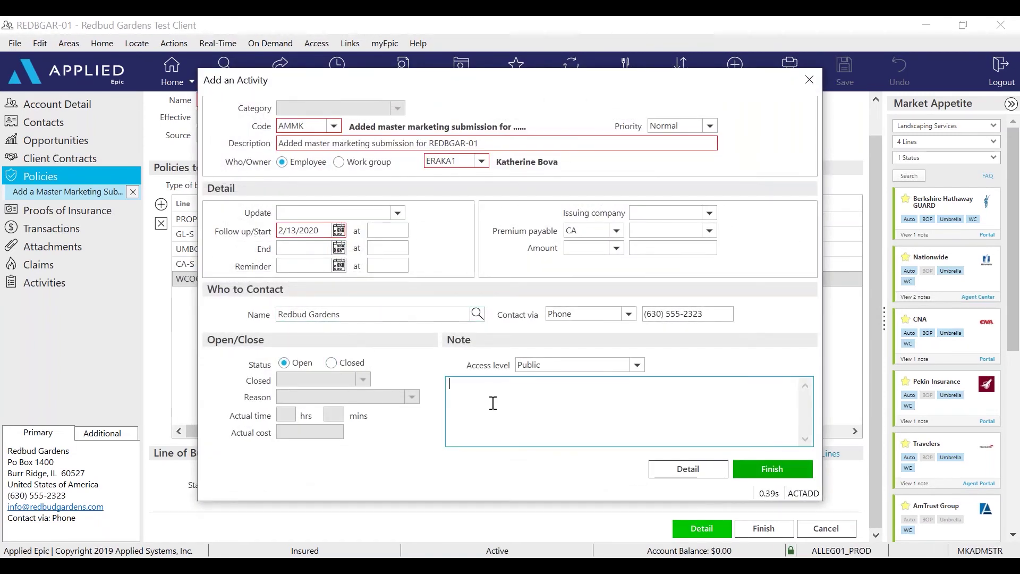
text(TYPE M)
text(Y NOTES)
click(799, 473)
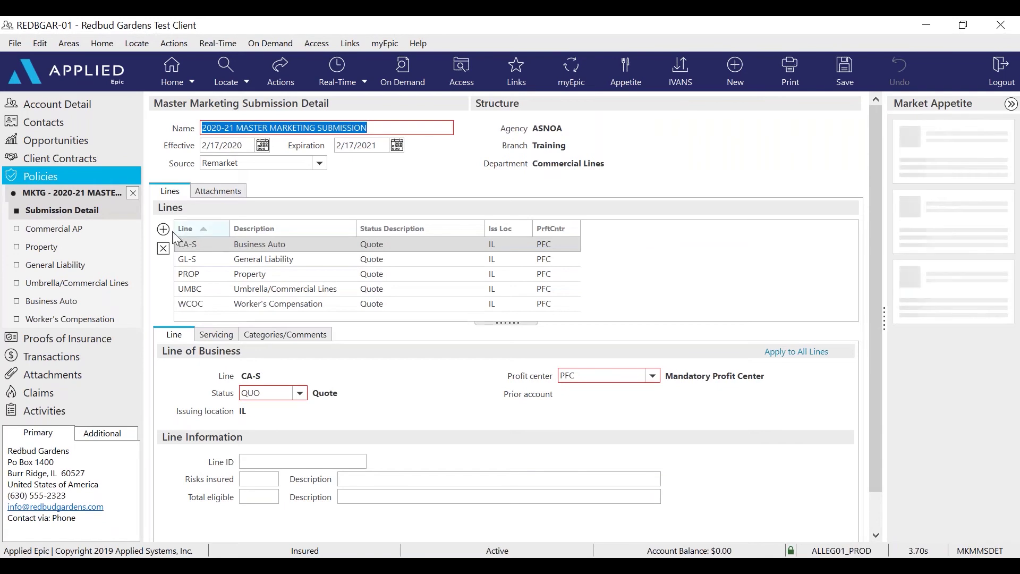
Check the Commercial Application and its 999 Main Street premises, then close the 2020-21 submission
click(47, 226)
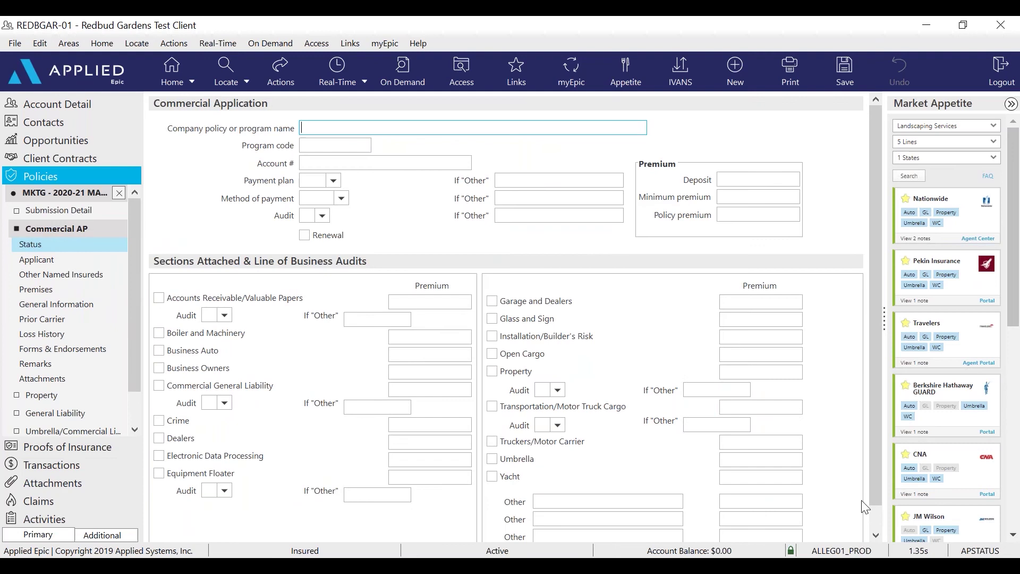
scroll(874, 505, down, 2)
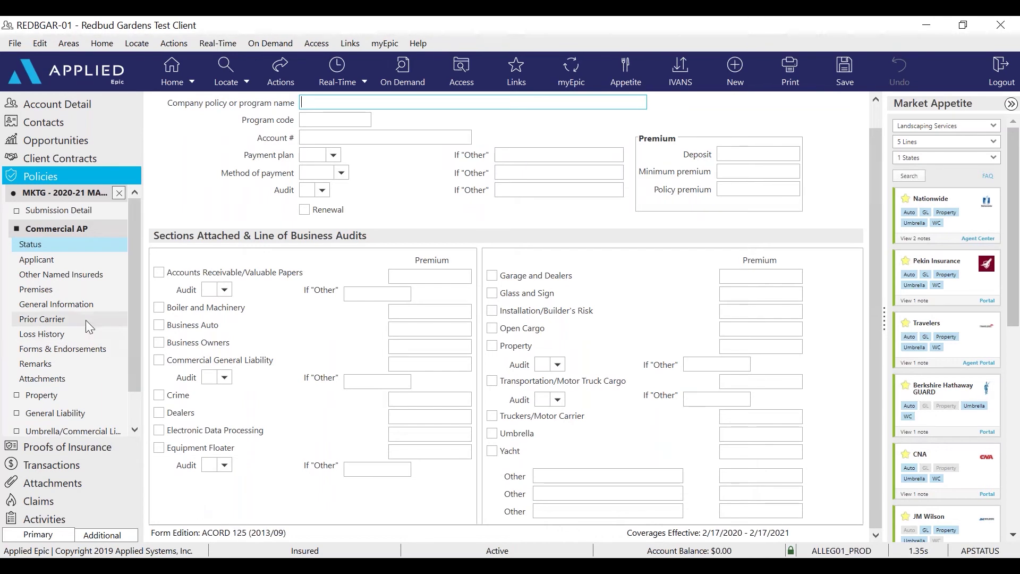
click(36, 289)
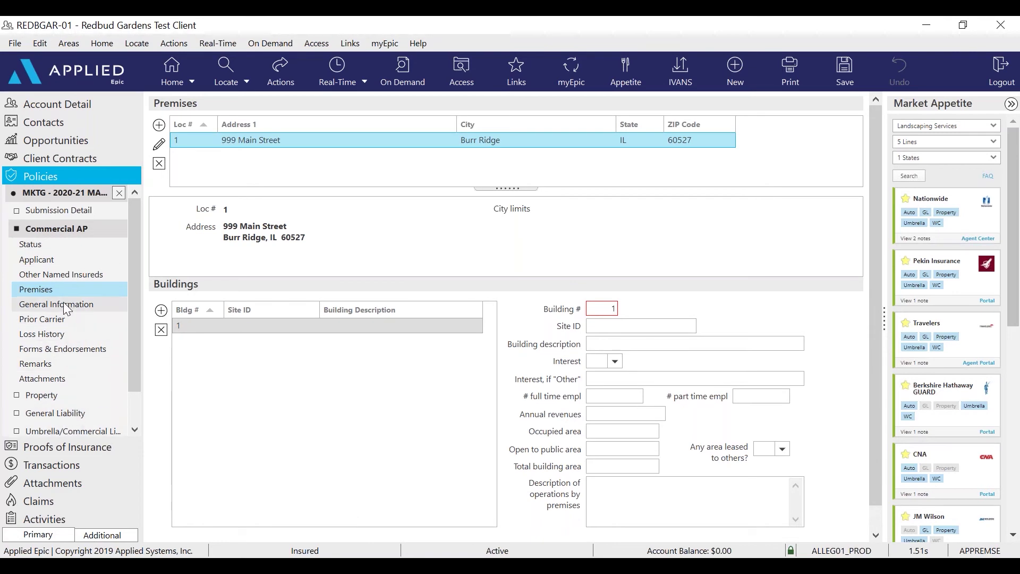
click(120, 194)
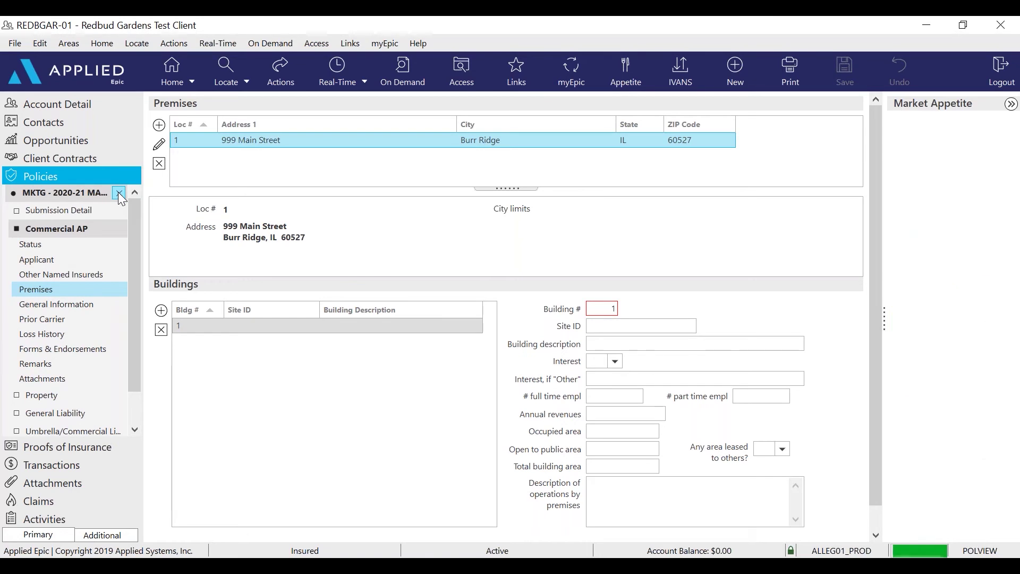
click(210, 141)
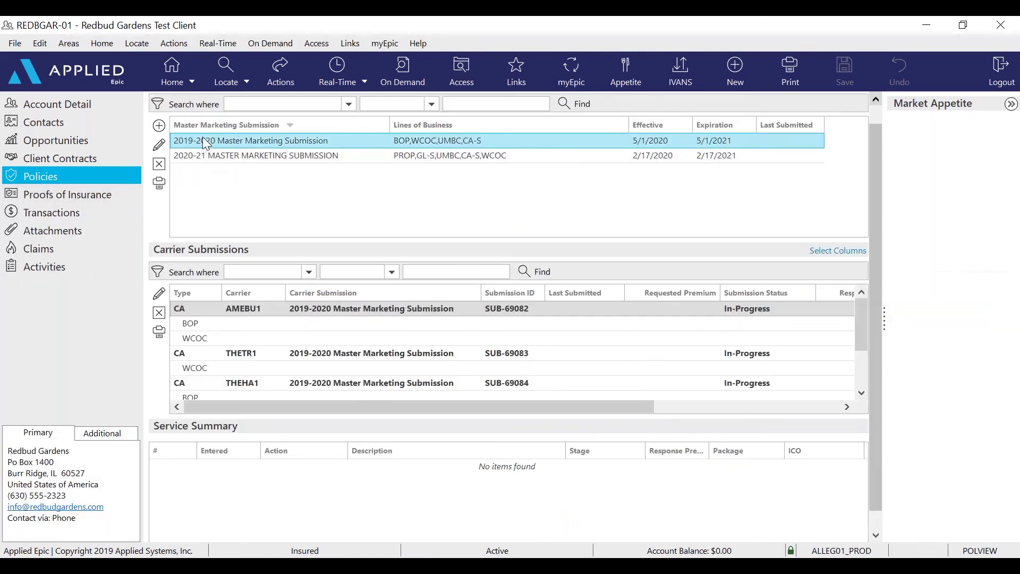
click(159, 144)
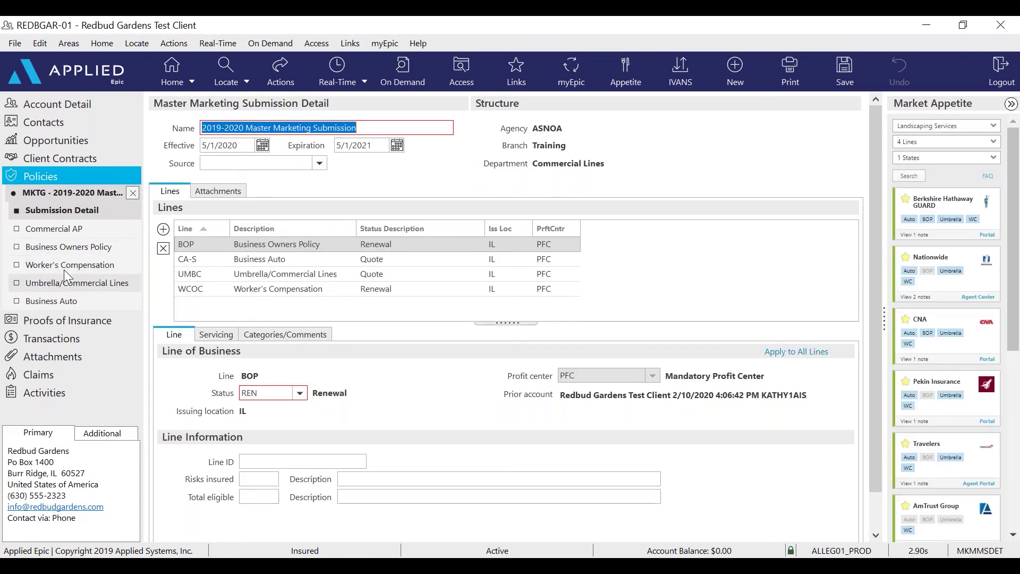
click(218, 191)
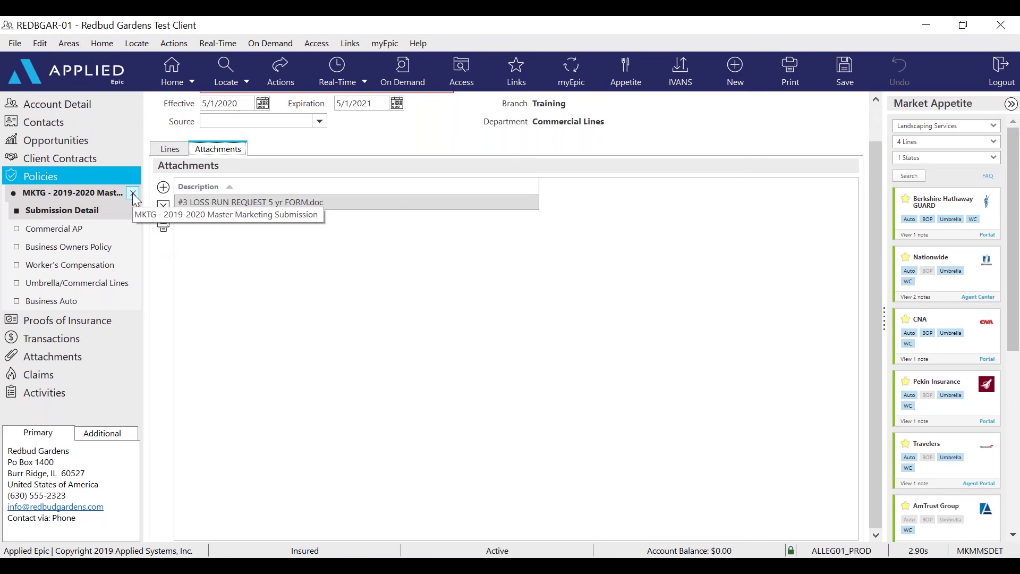
click(170, 149)
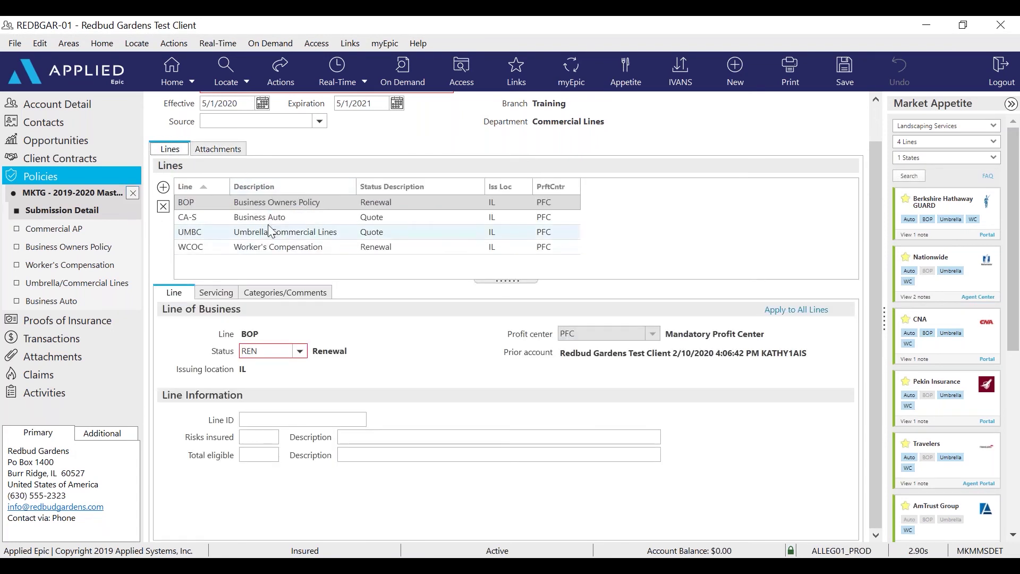
click(133, 193)
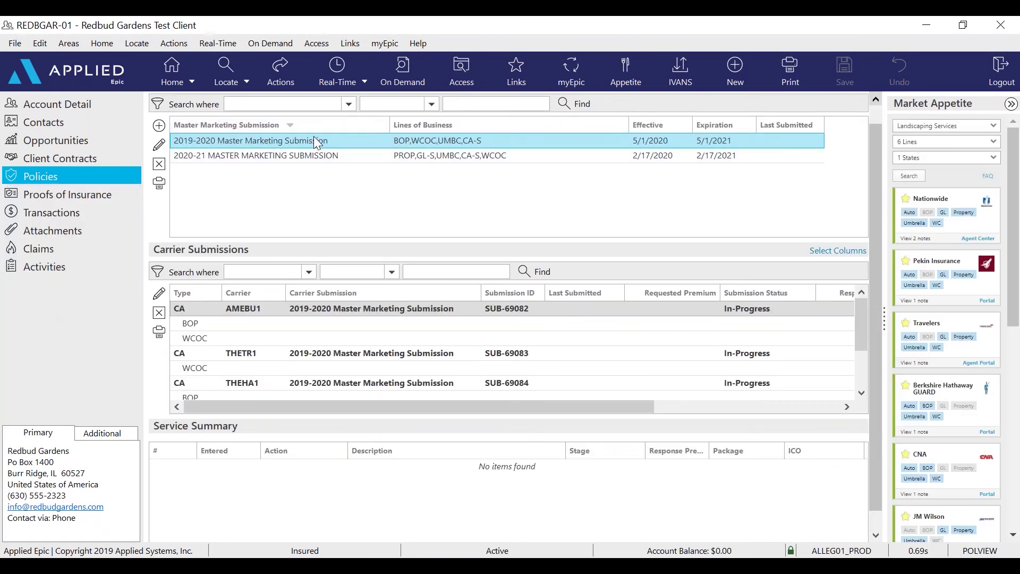
Start an application review for the master marketing submission
click(274, 68)
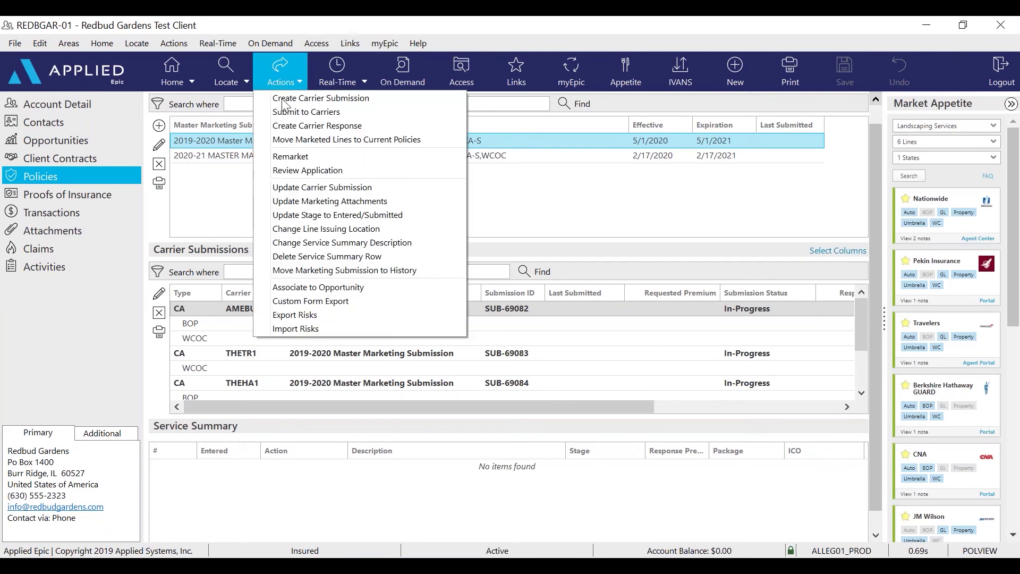
click(335, 170)
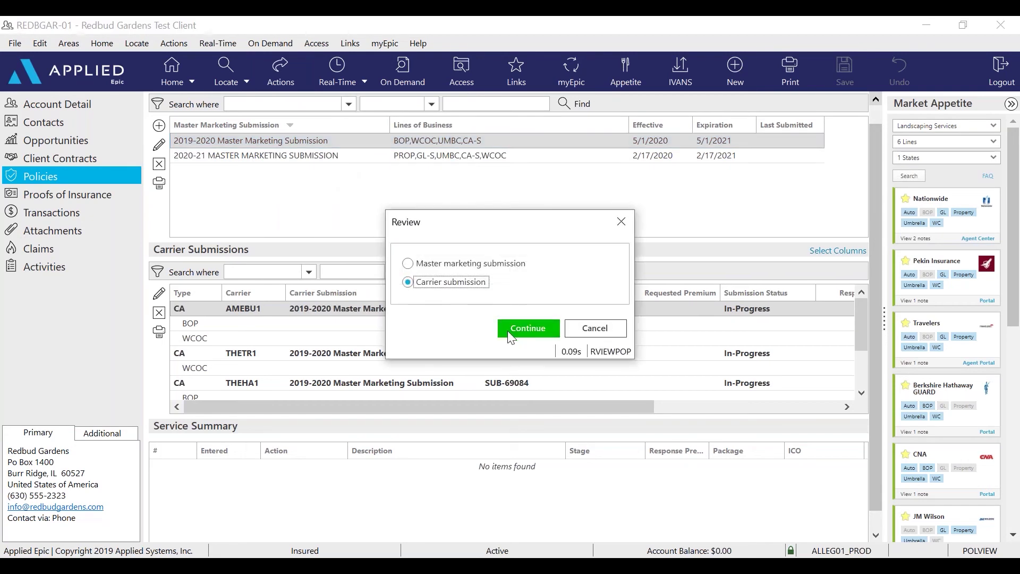
key(Up)
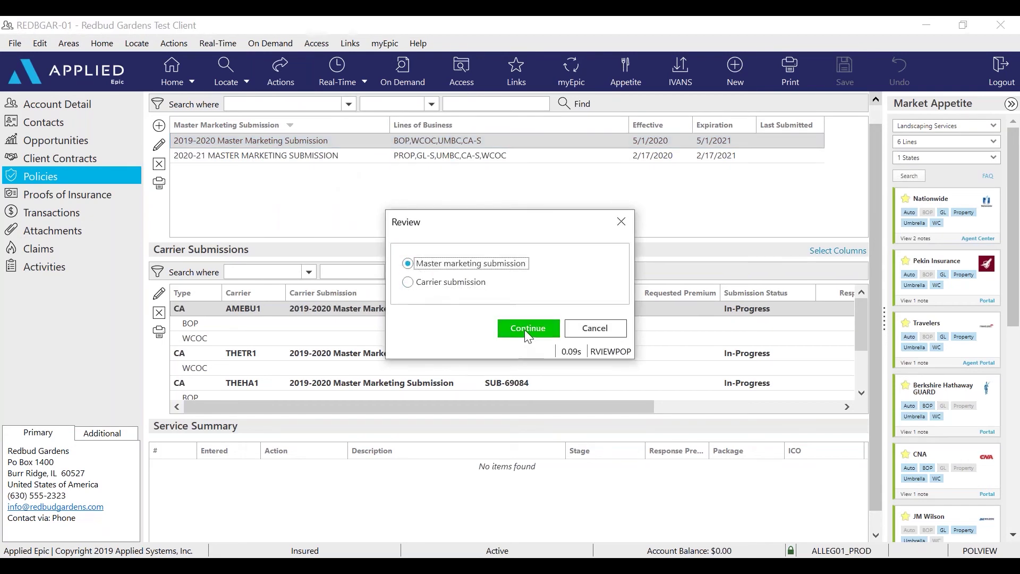
click(524, 330)
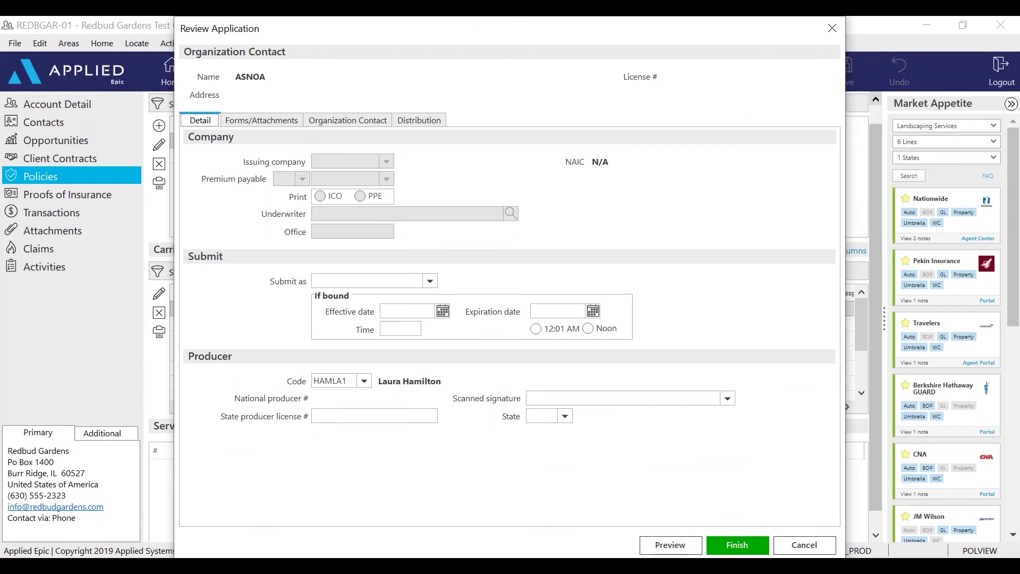
Set the application's distribution to Print and generate the ACORD PDF preview
click(403, 122)
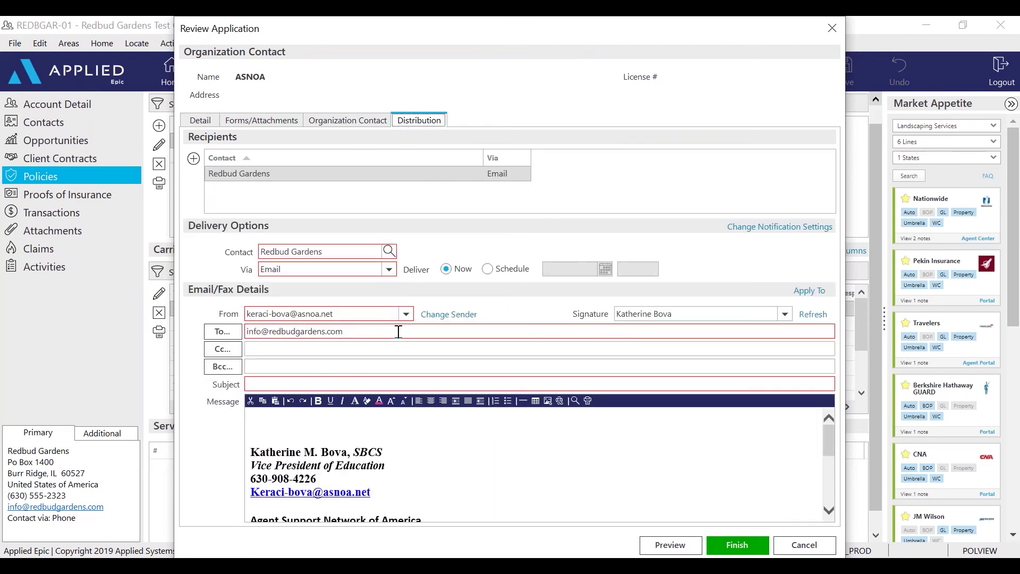
click(389, 269)
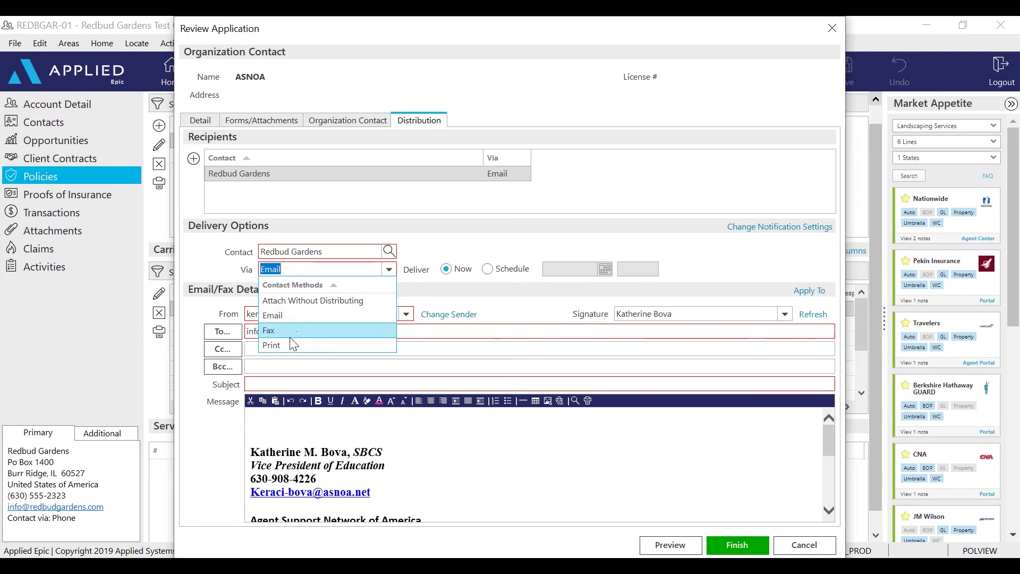
click(286, 346)
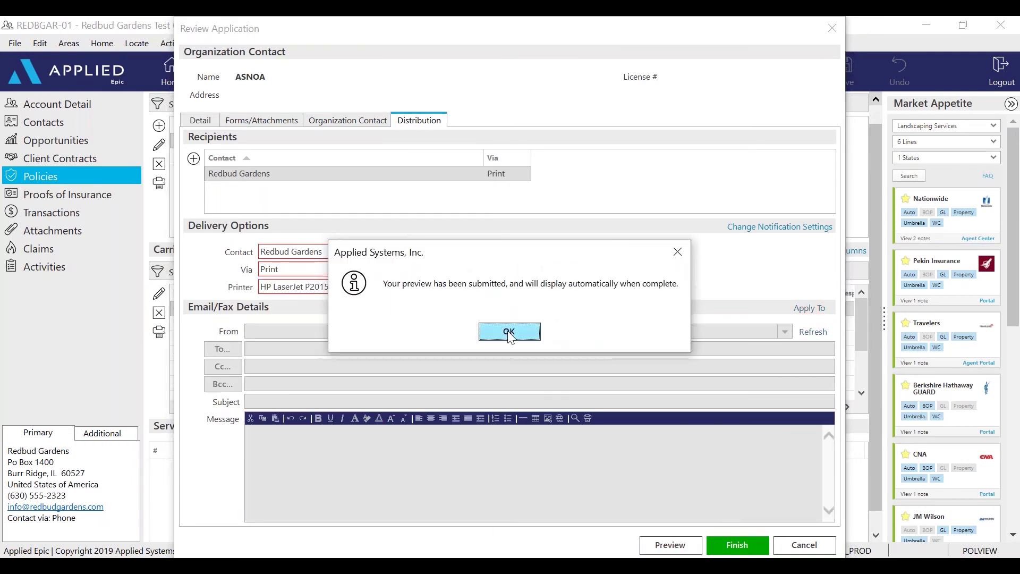
click(508, 331)
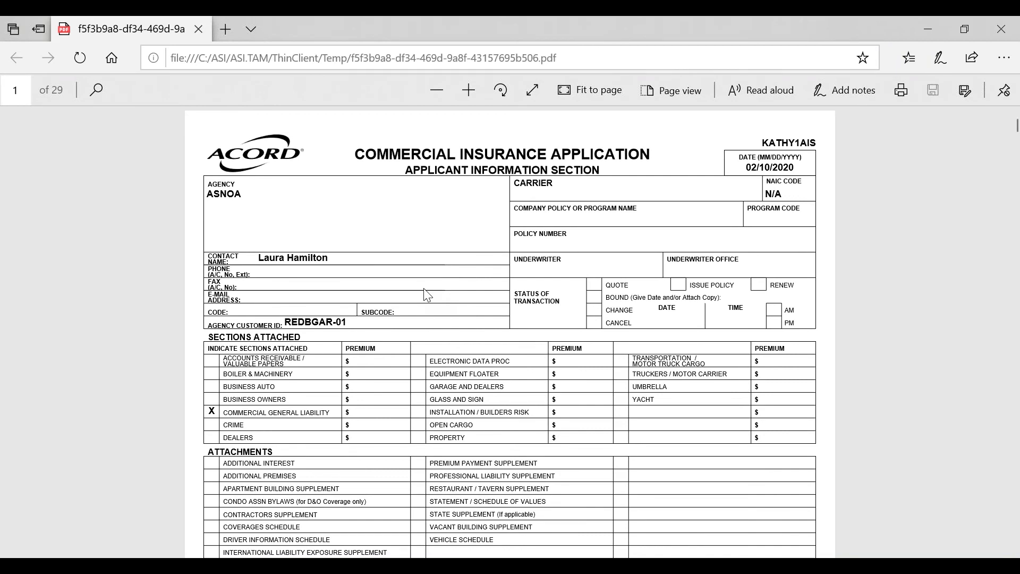
Scroll the ACORD PDF to page 17, past the Workers Compensation Application into ACORD 131
scroll(427, 295, down, 5)
scroll(426, 295, down, 5)
scroll(426, 295, down, 5)
scroll(317, 293, up, 5)
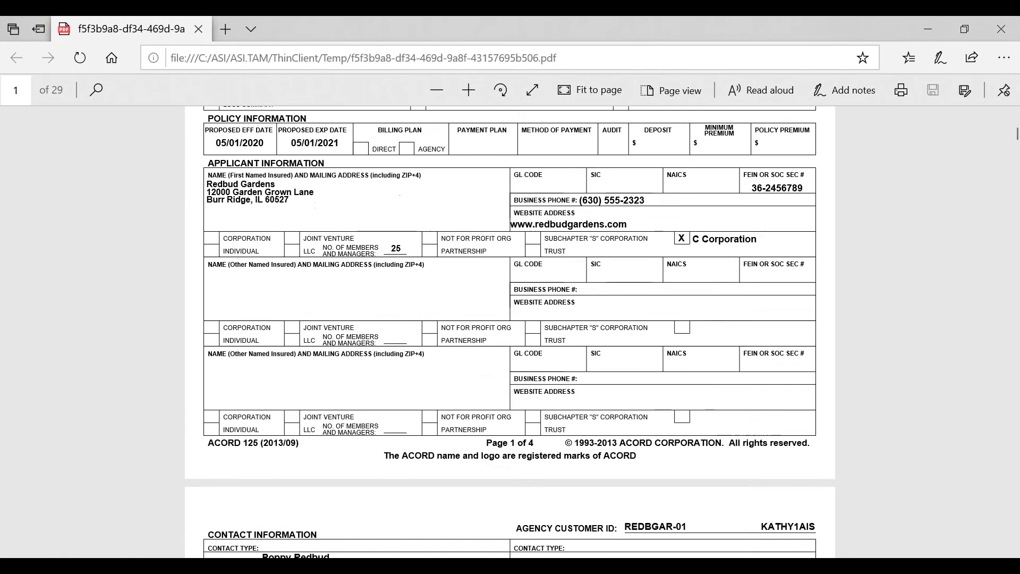
scroll(318, 293, up, 2)
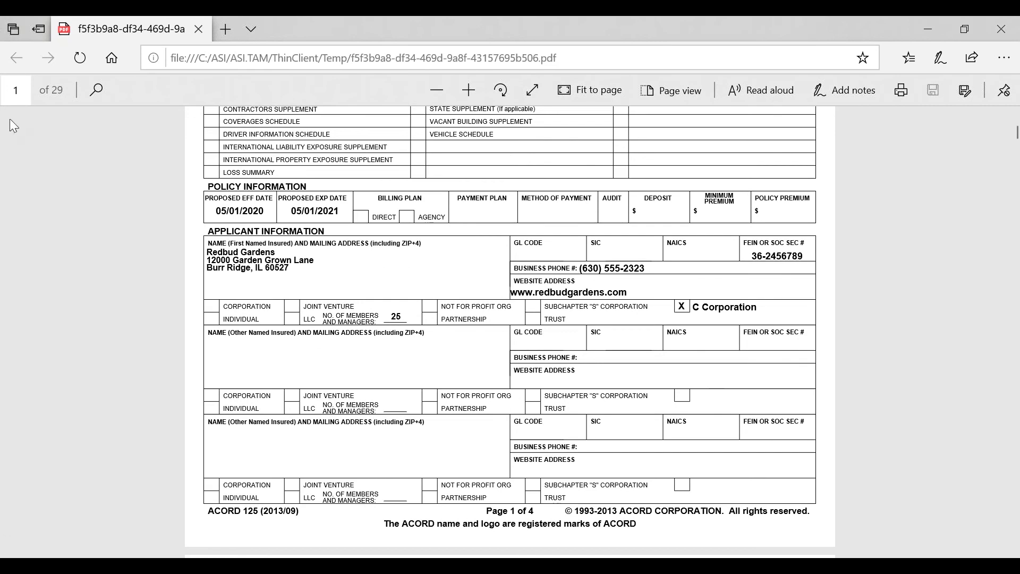
scroll(439, 303, down, 5)
scroll(439, 302, down, 2)
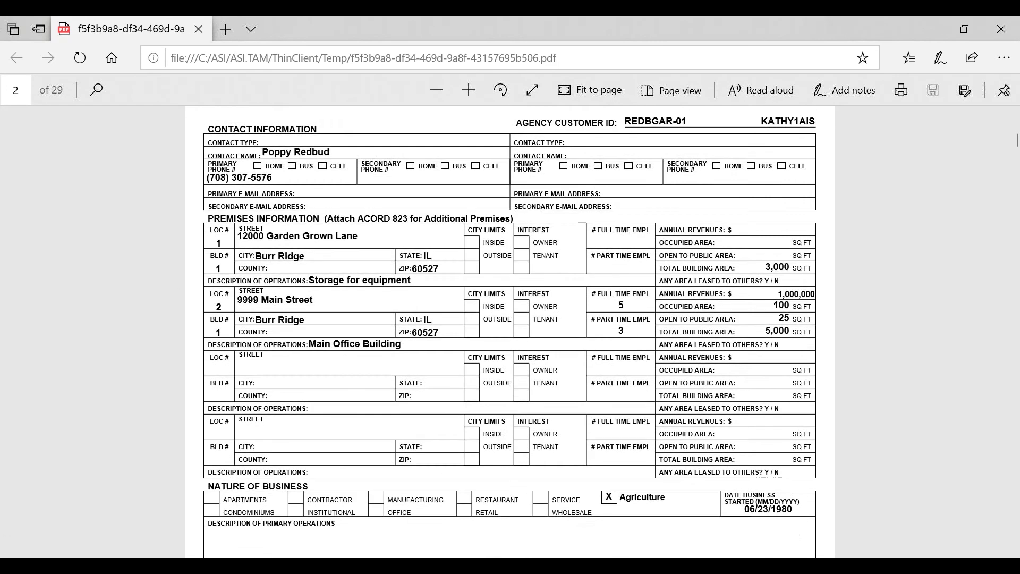
scroll(511, 320, down, 2)
scroll(430, 292, down, 1)
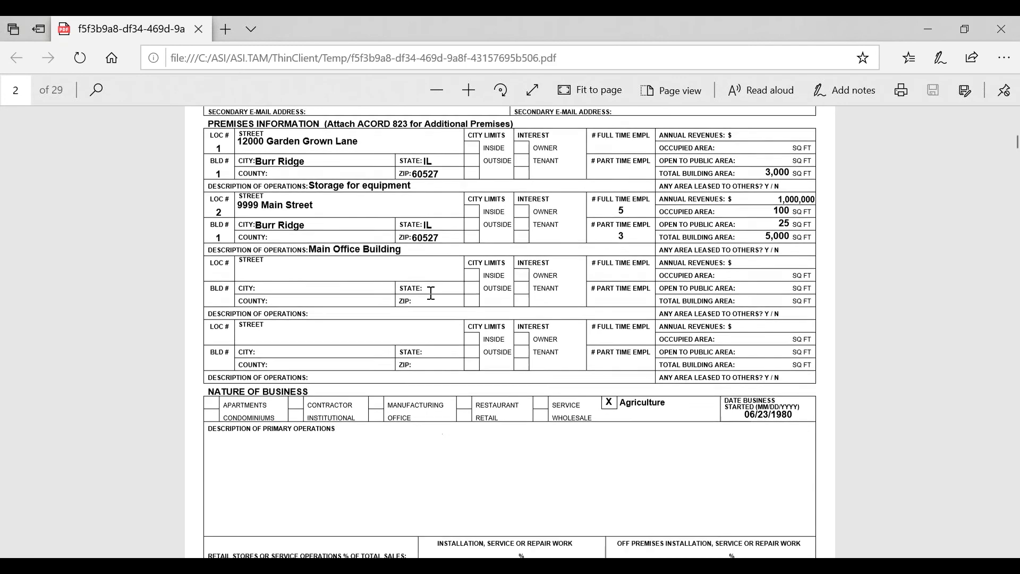
scroll(431, 292, down, 10)
scroll(430, 292, down, 10)
scroll(434, 328, down, 5)
scroll(434, 328, down, 15)
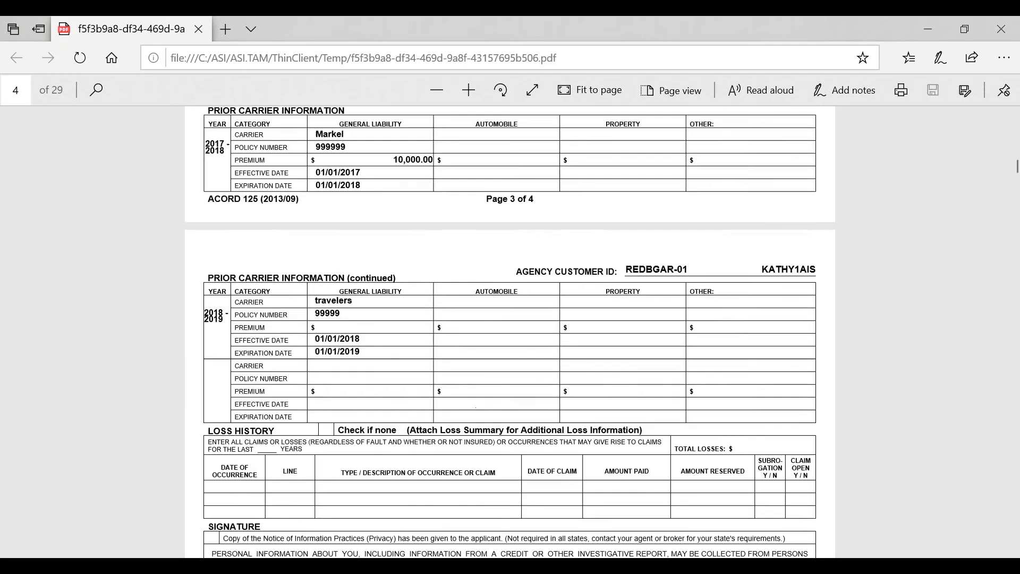
scroll(435, 328, down, 5)
scroll(435, 328, down, 15)
scroll(435, 328, down, 5)
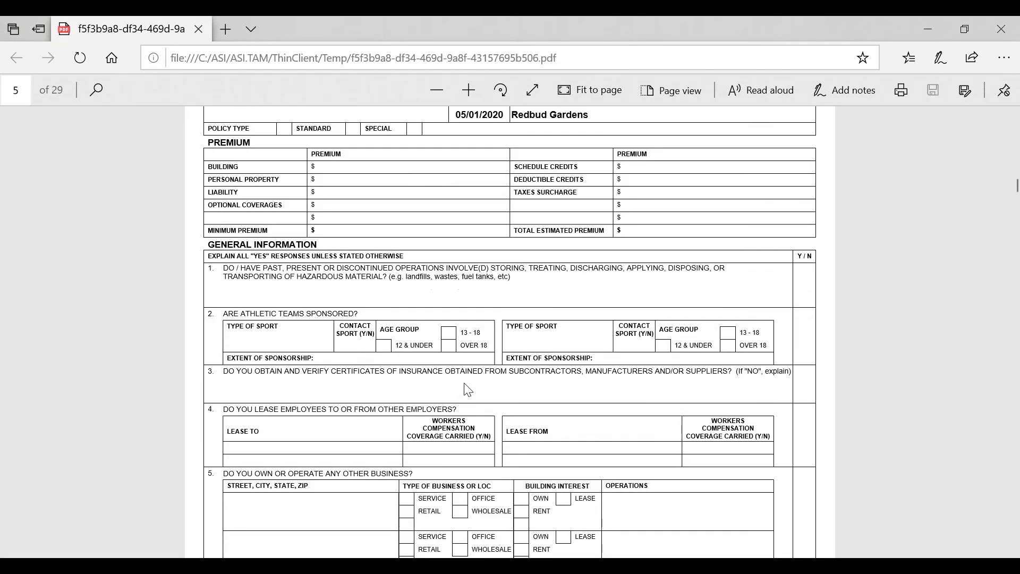
scroll(467, 390, down, 5)
scroll(467, 390, down, 5)
scroll(467, 389, down, 5)
scroll(467, 389, down, 5)
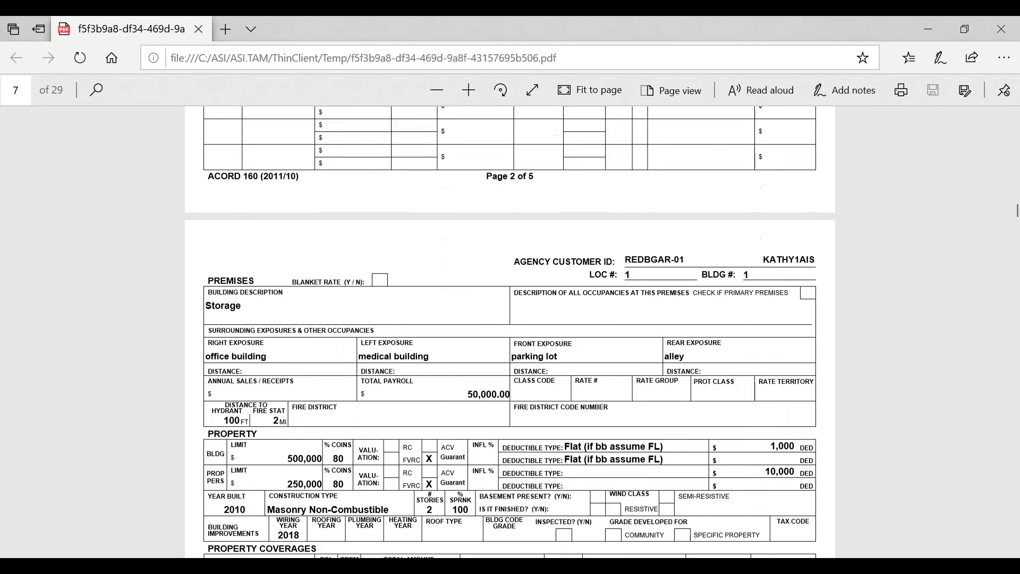
scroll(510, 330, down, 2)
scroll(510, 329, down, 1)
scroll(510, 330, down, 13)
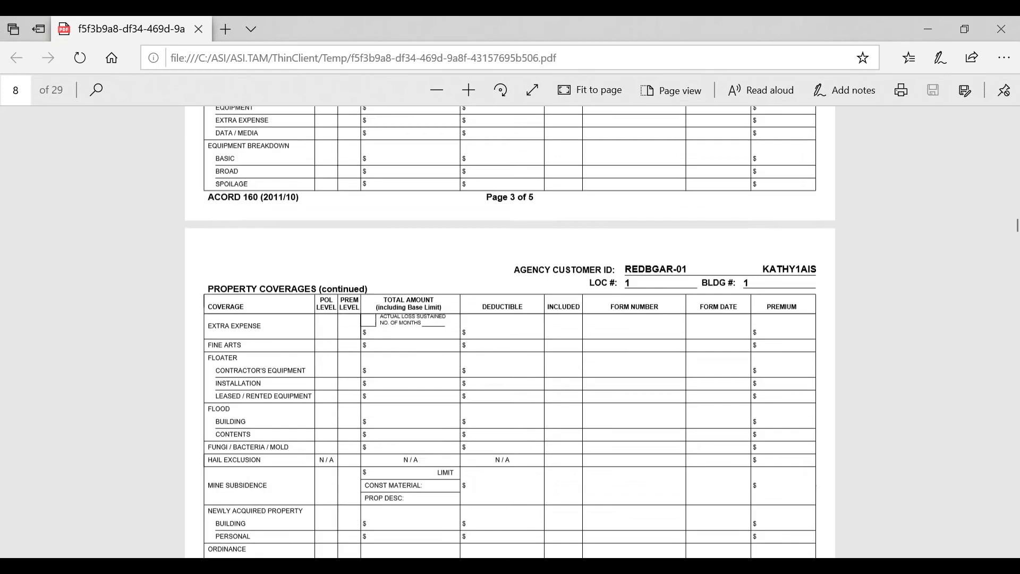
scroll(510, 330, down, 2)
scroll(510, 329, down, 8)
scroll(511, 330, down, 6)
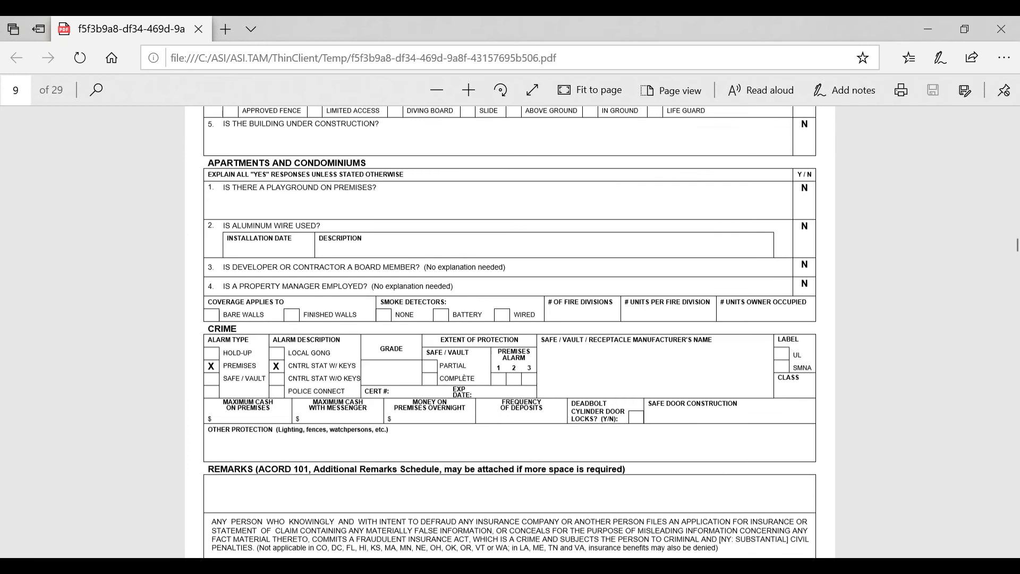
scroll(459, 392, down, 5)
scroll(460, 392, down, 7)
scroll(460, 392, down, 8)
scroll(459, 392, down, 8)
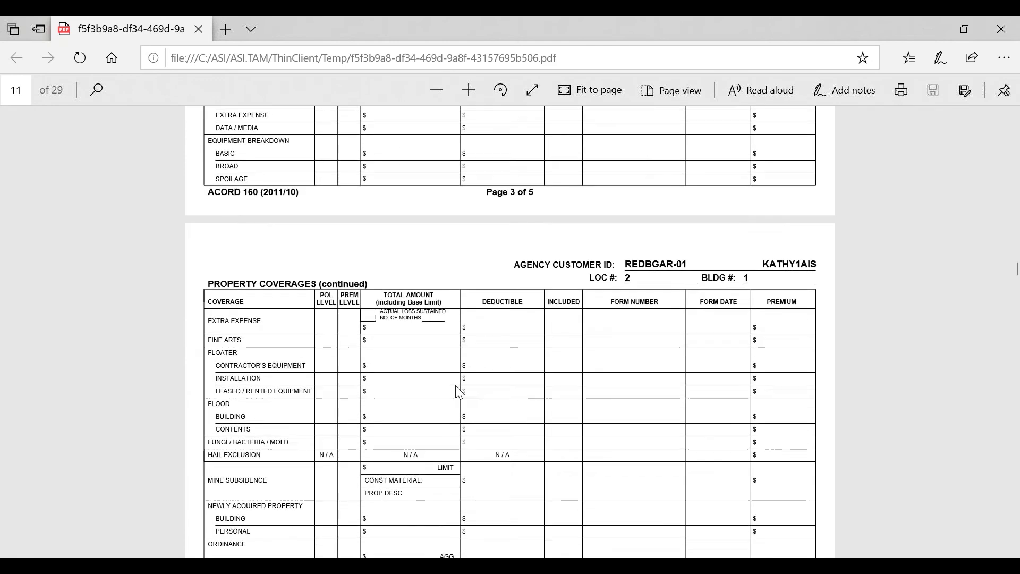
scroll(460, 392, down, 5)
scroll(460, 392, down, 5)
scroll(459, 392, down, 5)
scroll(460, 392, down, 5)
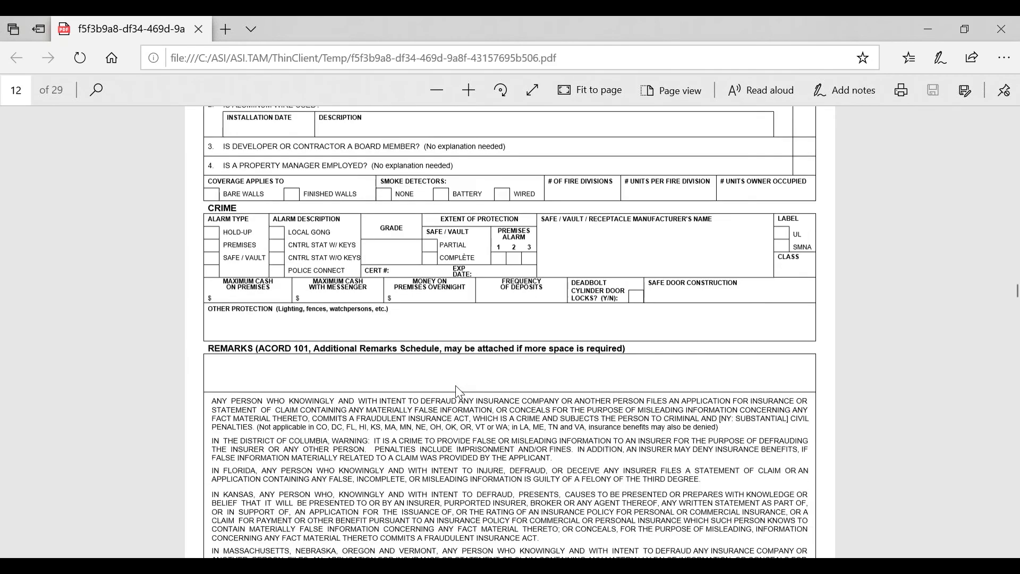
scroll(459, 392, down, 3)
scroll(431, 215, down, 5)
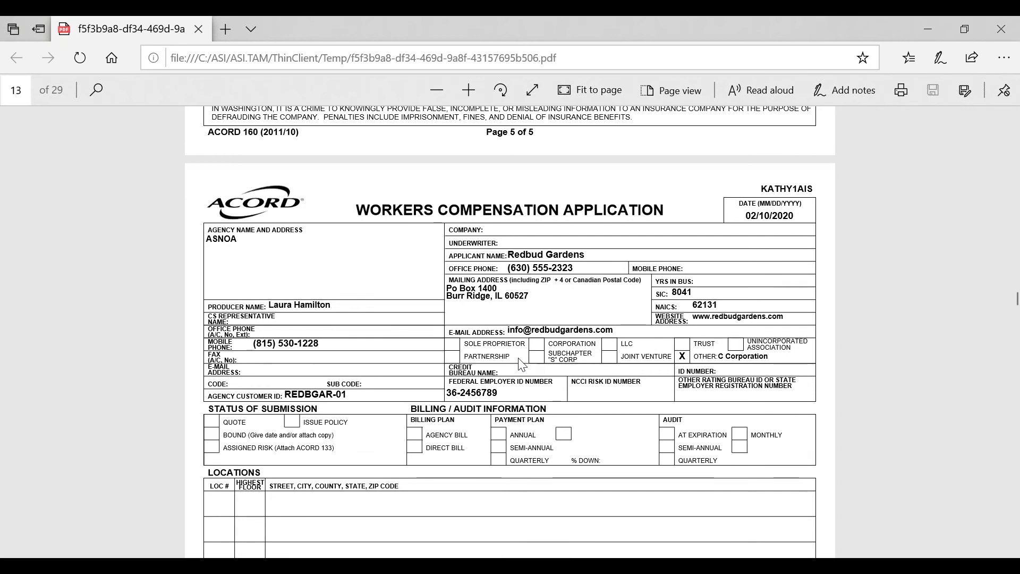
scroll(521, 365, down, 5)
scroll(521, 365, down, 5)
scroll(521, 364, down, 5)
scroll(521, 365, down, 5)
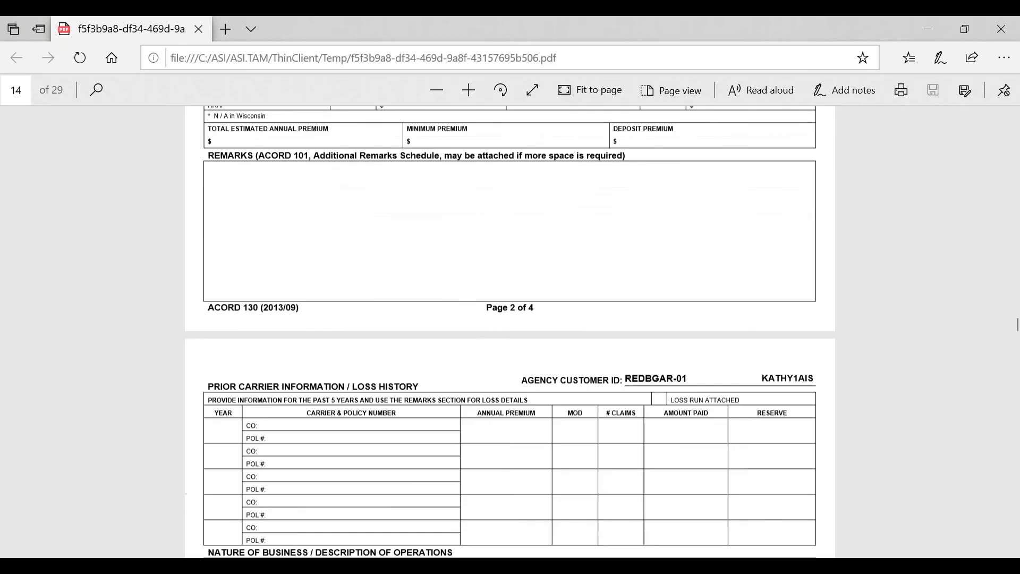
scroll(510, 331, down, 5)
scroll(510, 332, down, 5)
scroll(510, 332, down, 5)
scroll(510, 332, down, 5)
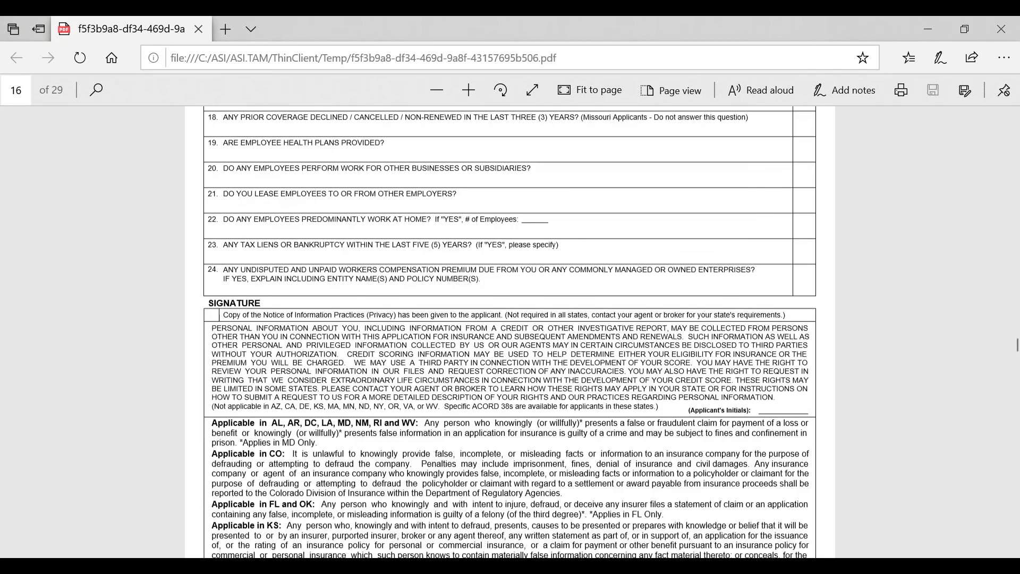
scroll(425, 283, down, 5)
scroll(425, 282, down, 5)
scroll(425, 283, down, 2)
scroll(425, 283, down, 5)
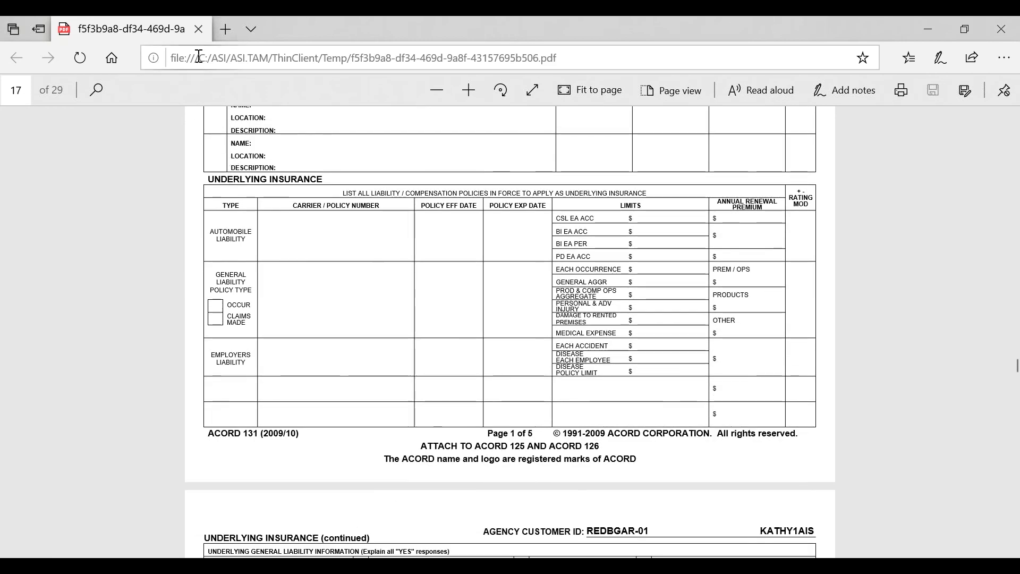
Close the PDF, dismiss the access-denied error, and discard the application review
click(199, 28)
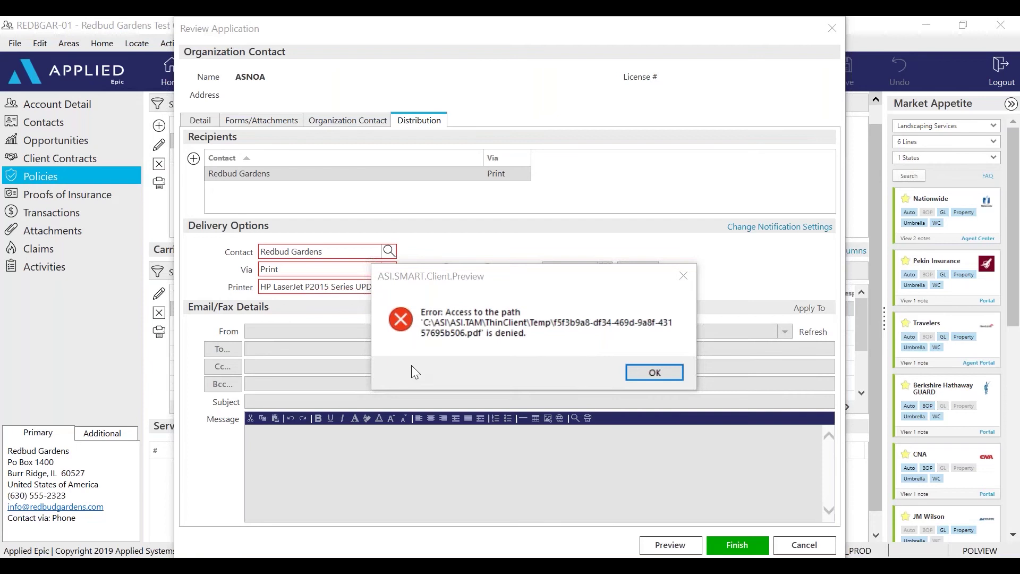
click(673, 374)
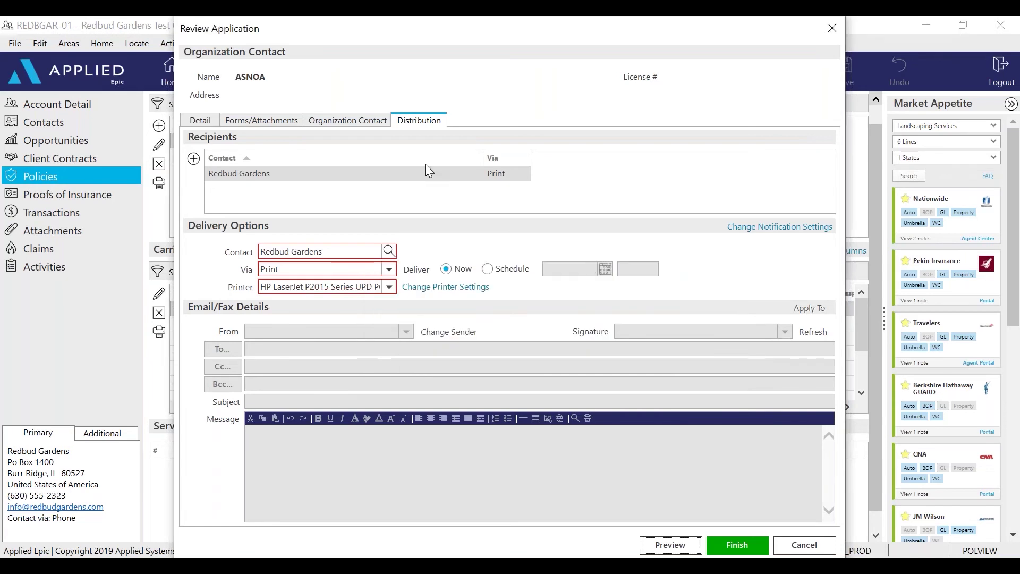
click(803, 546)
click(473, 332)
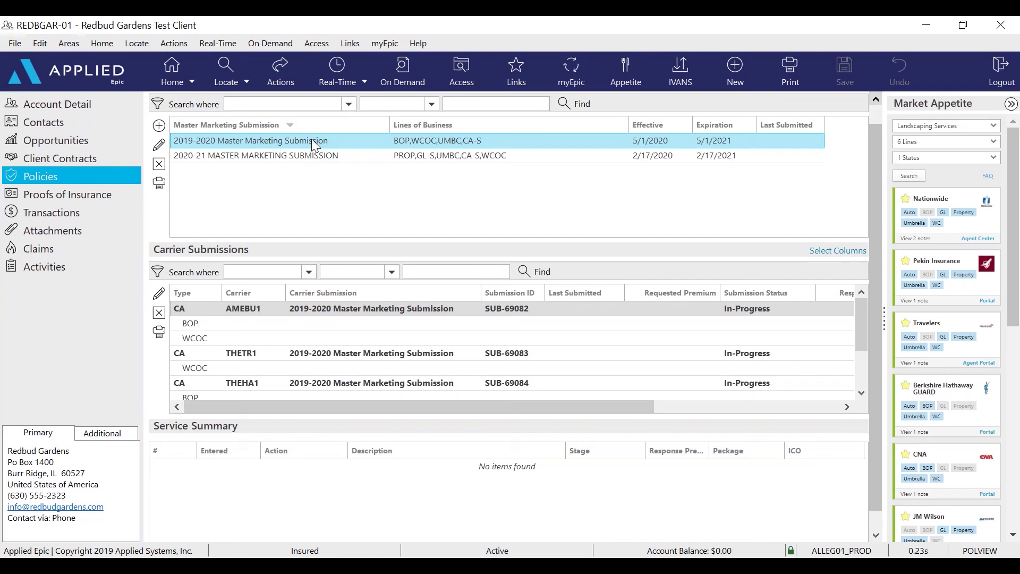
Check the Epic Help topic, then return to Redbud Gardens' marketed policies
scroll(320, 199, up, 1)
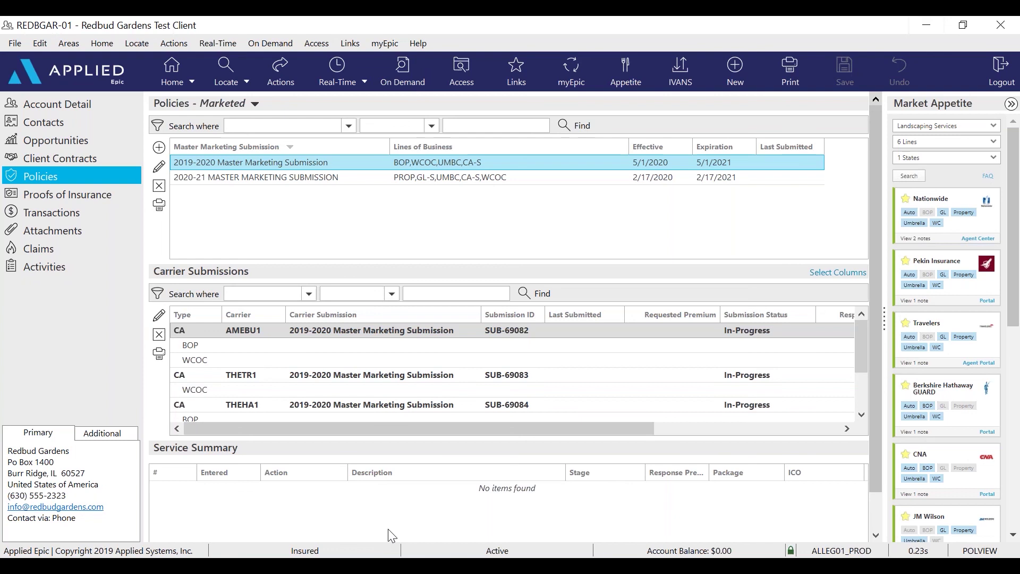
click(372, 566)
click(643, 498)
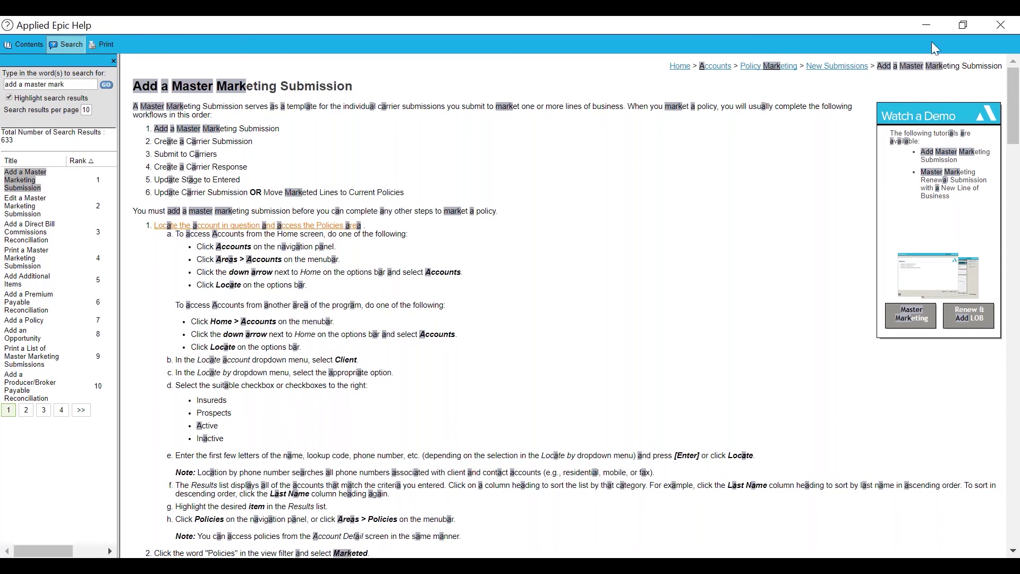
click(480, 551)
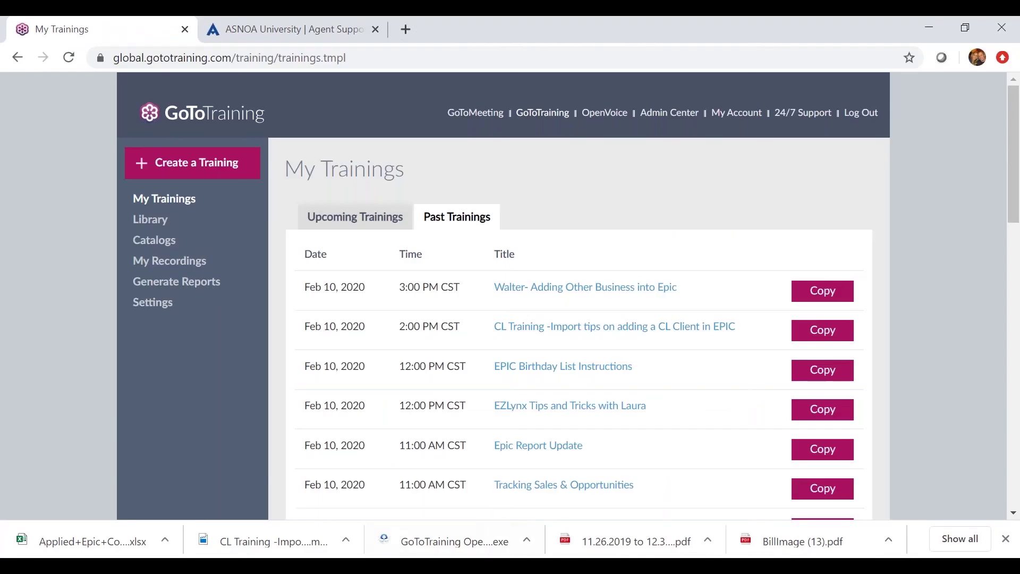
Find the Epic Commercial Lines Assistance live training (Thursdays, 3 PM CST) on ASNOA University
click(244, 31)
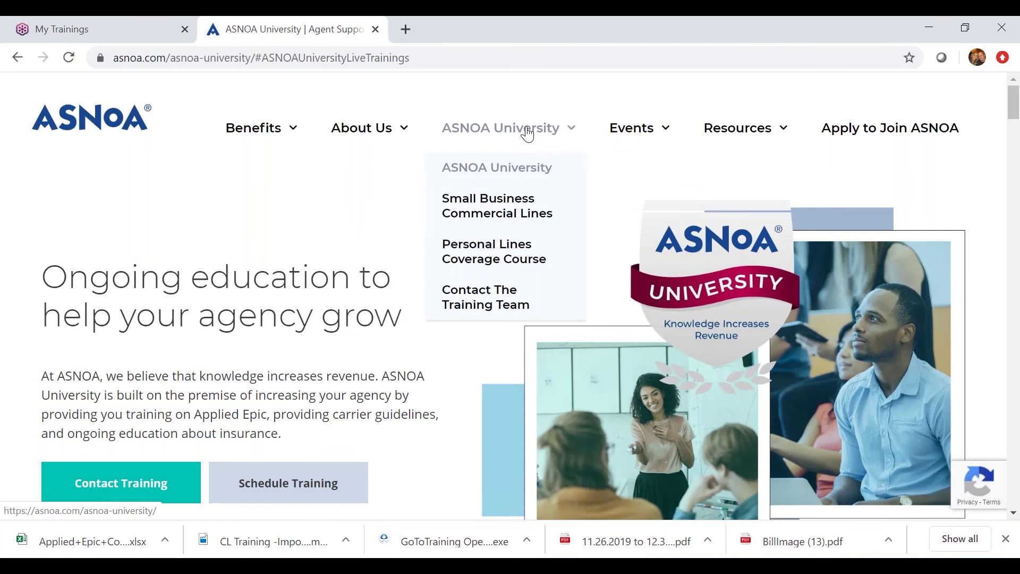
scroll(339, 399, down, 8)
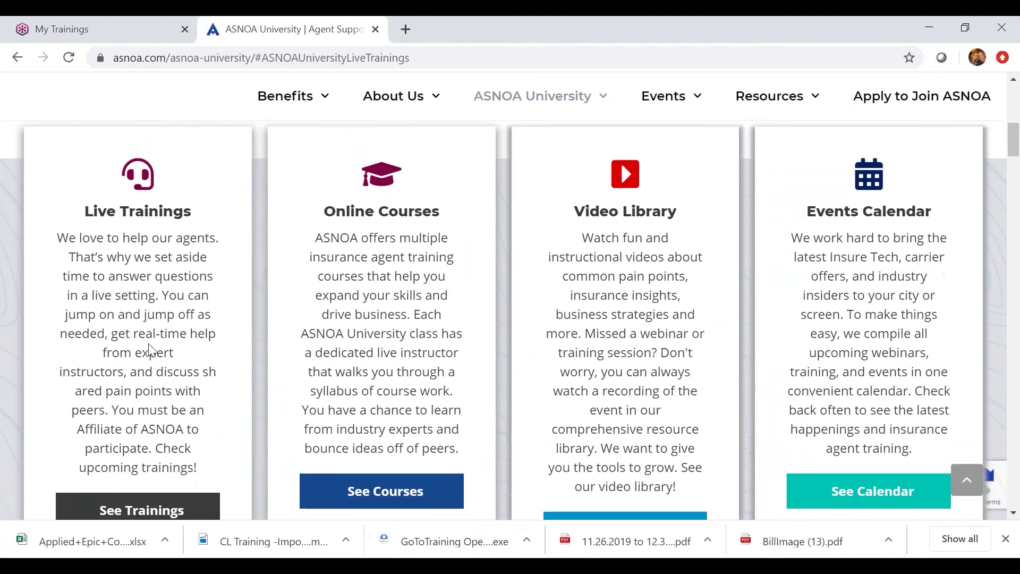
scroll(148, 354, down, 2)
click(141, 455)
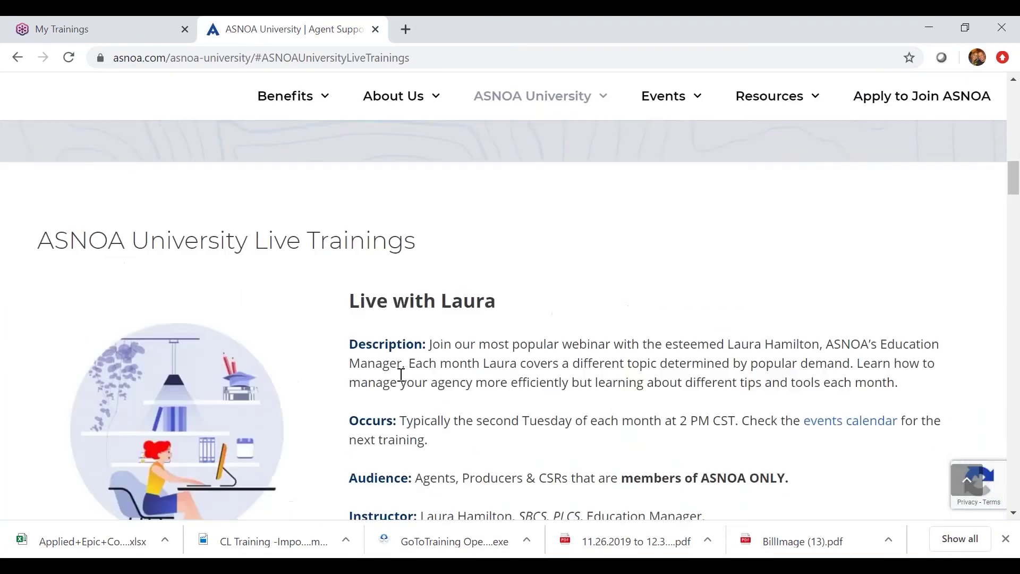
scroll(404, 383, down, 6)
scroll(415, 392, down, 3)
scroll(588, 428, down, 4)
scroll(587, 428, down, 2)
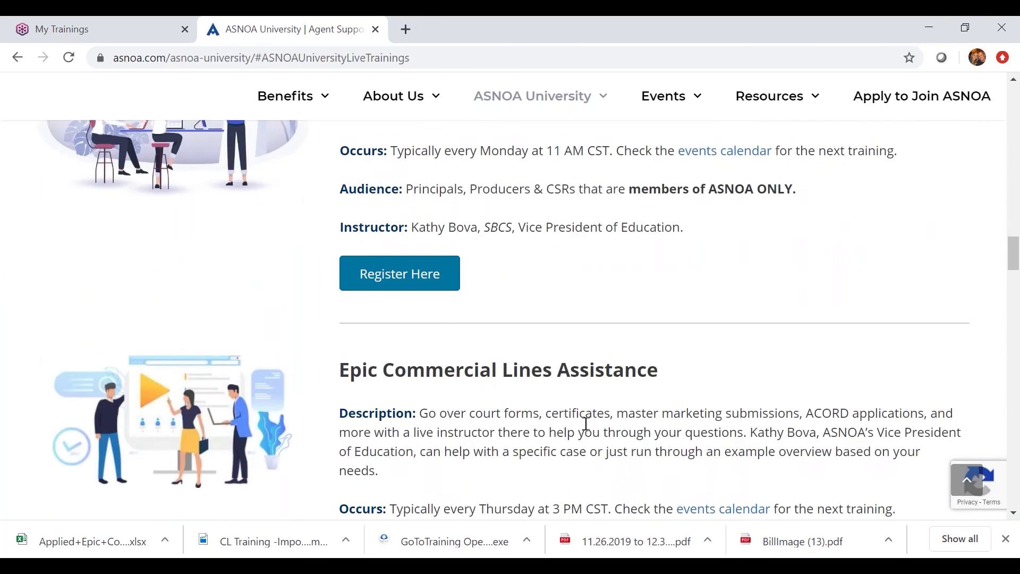
scroll(586, 424, down, 2)
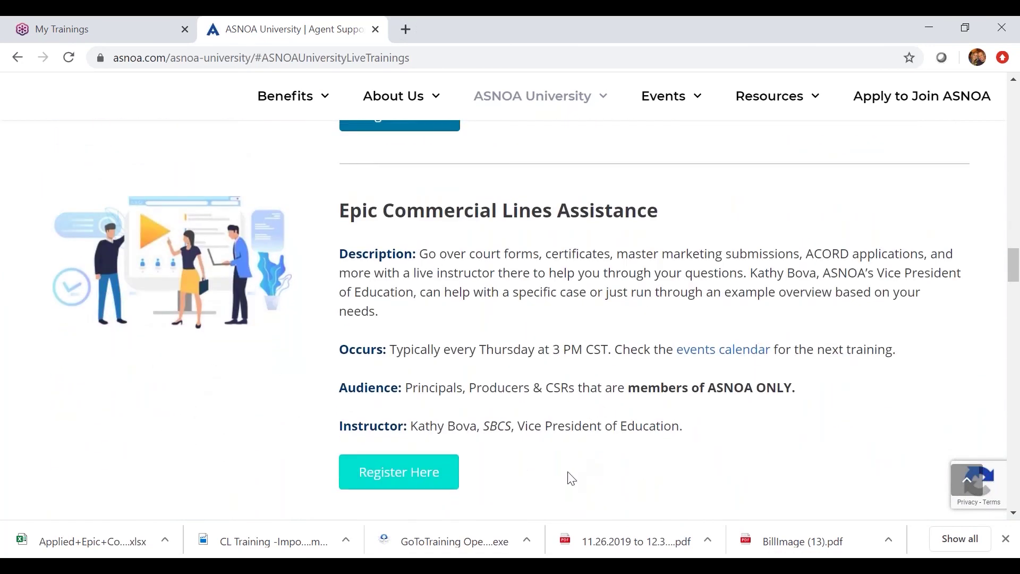